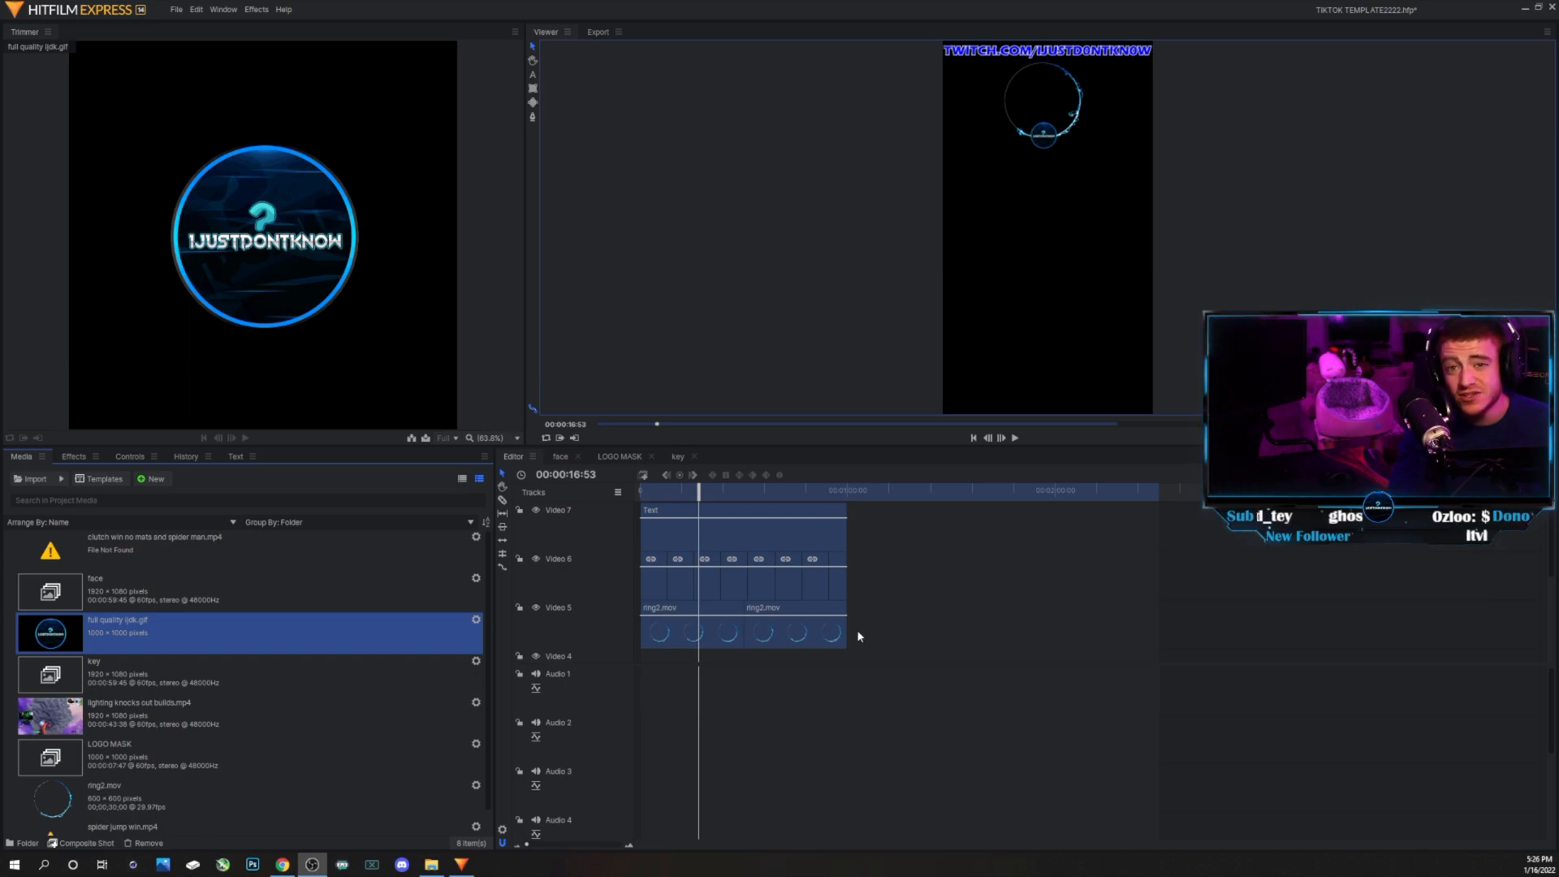
- Import "lighting knocks out builds.mp4" from the Desktop and place it at the start of the Video 1 track
click(773, 539)
click(737, 596)
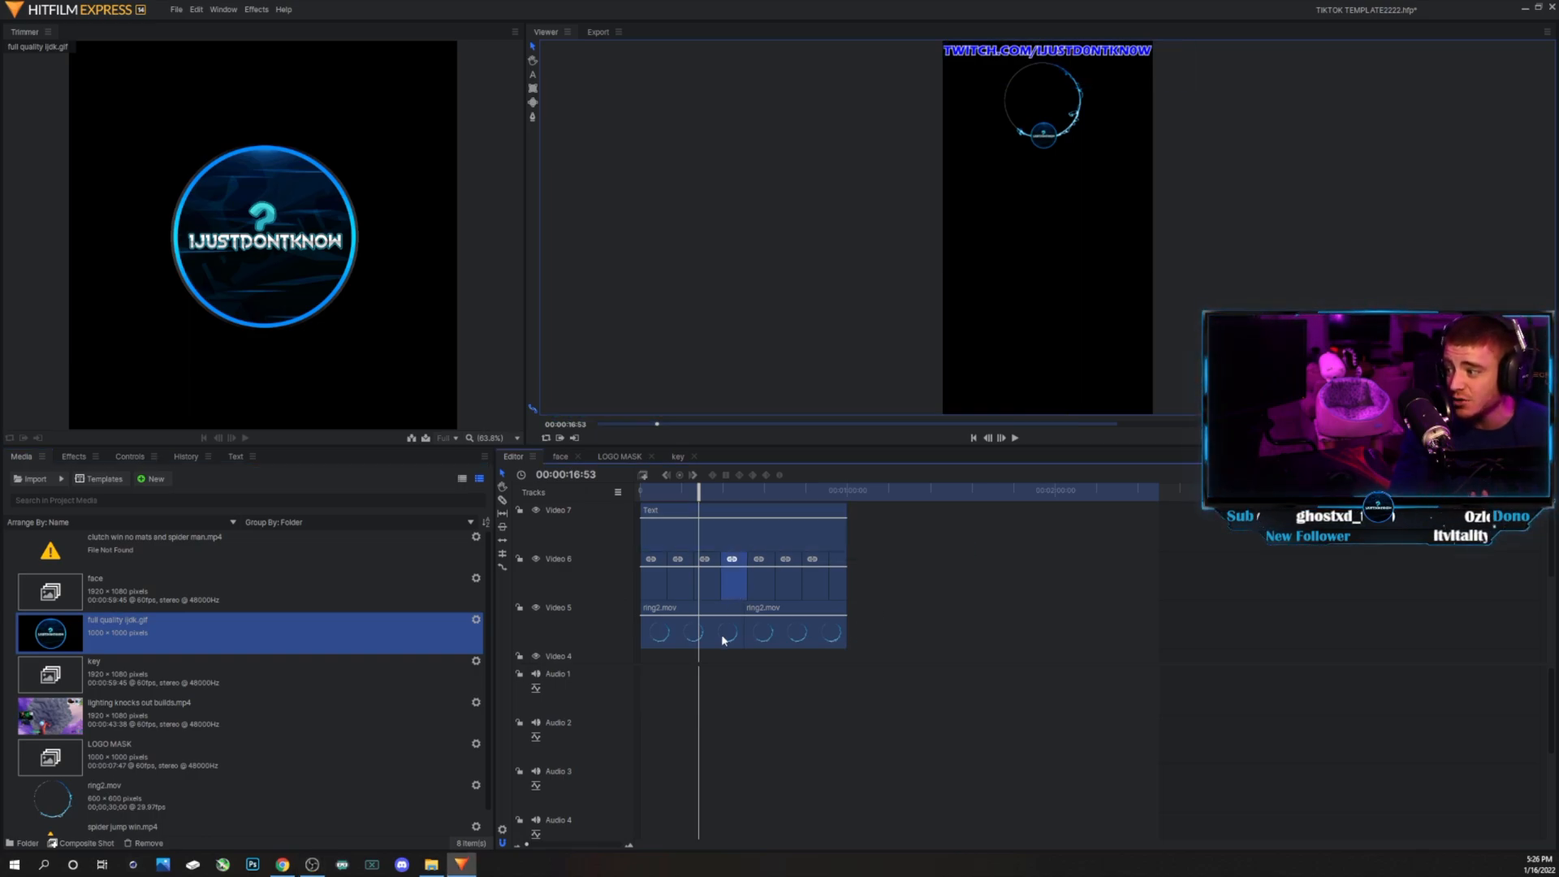
scroll(879, 601, down, 3)
click(741, 629)
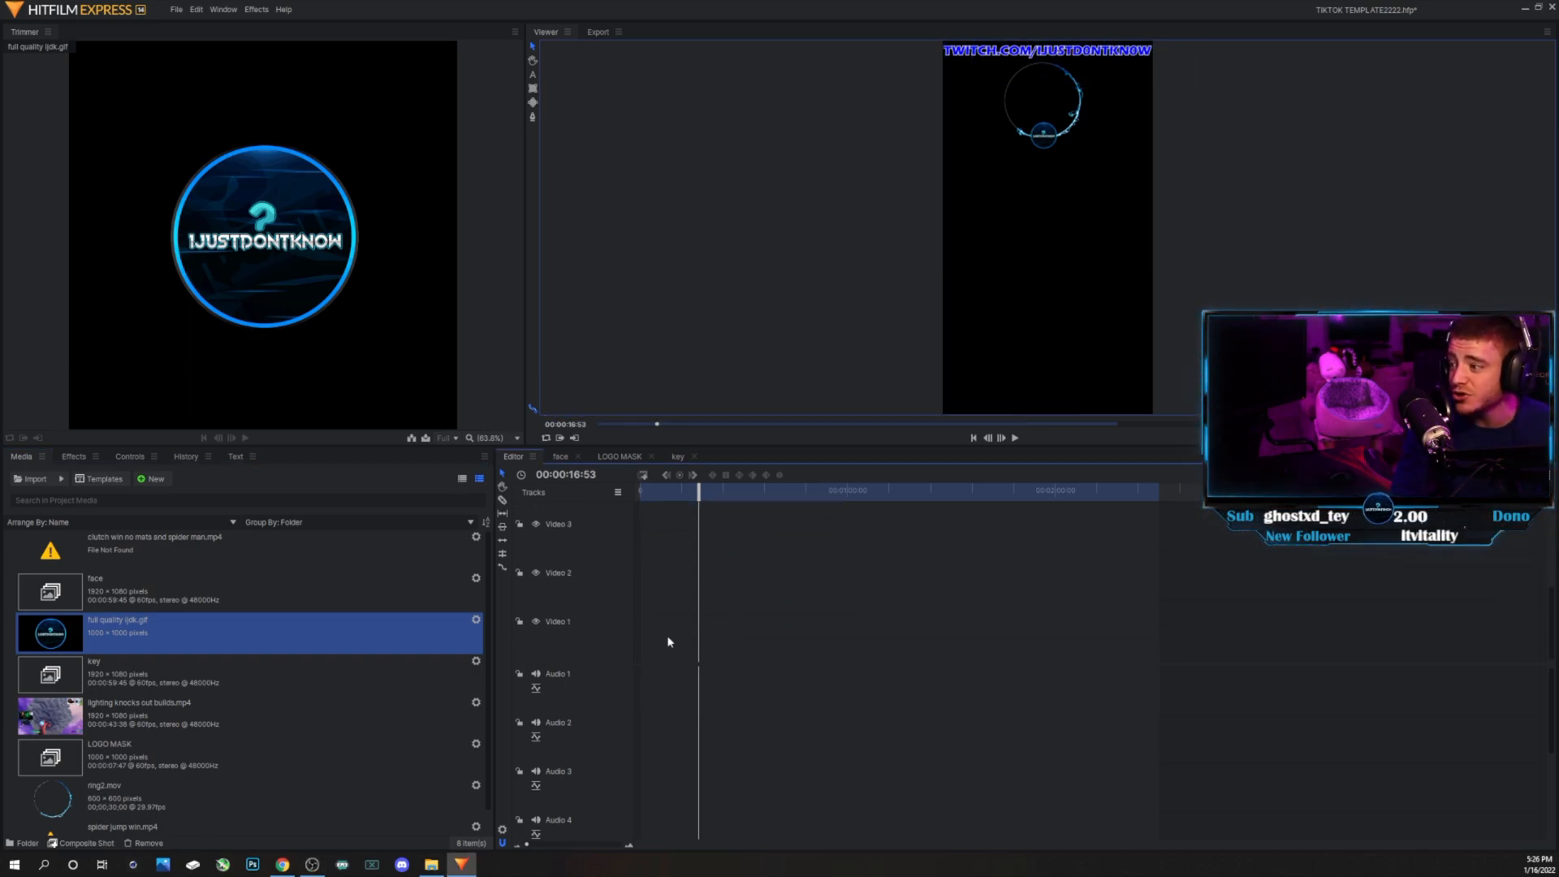
click(29, 479)
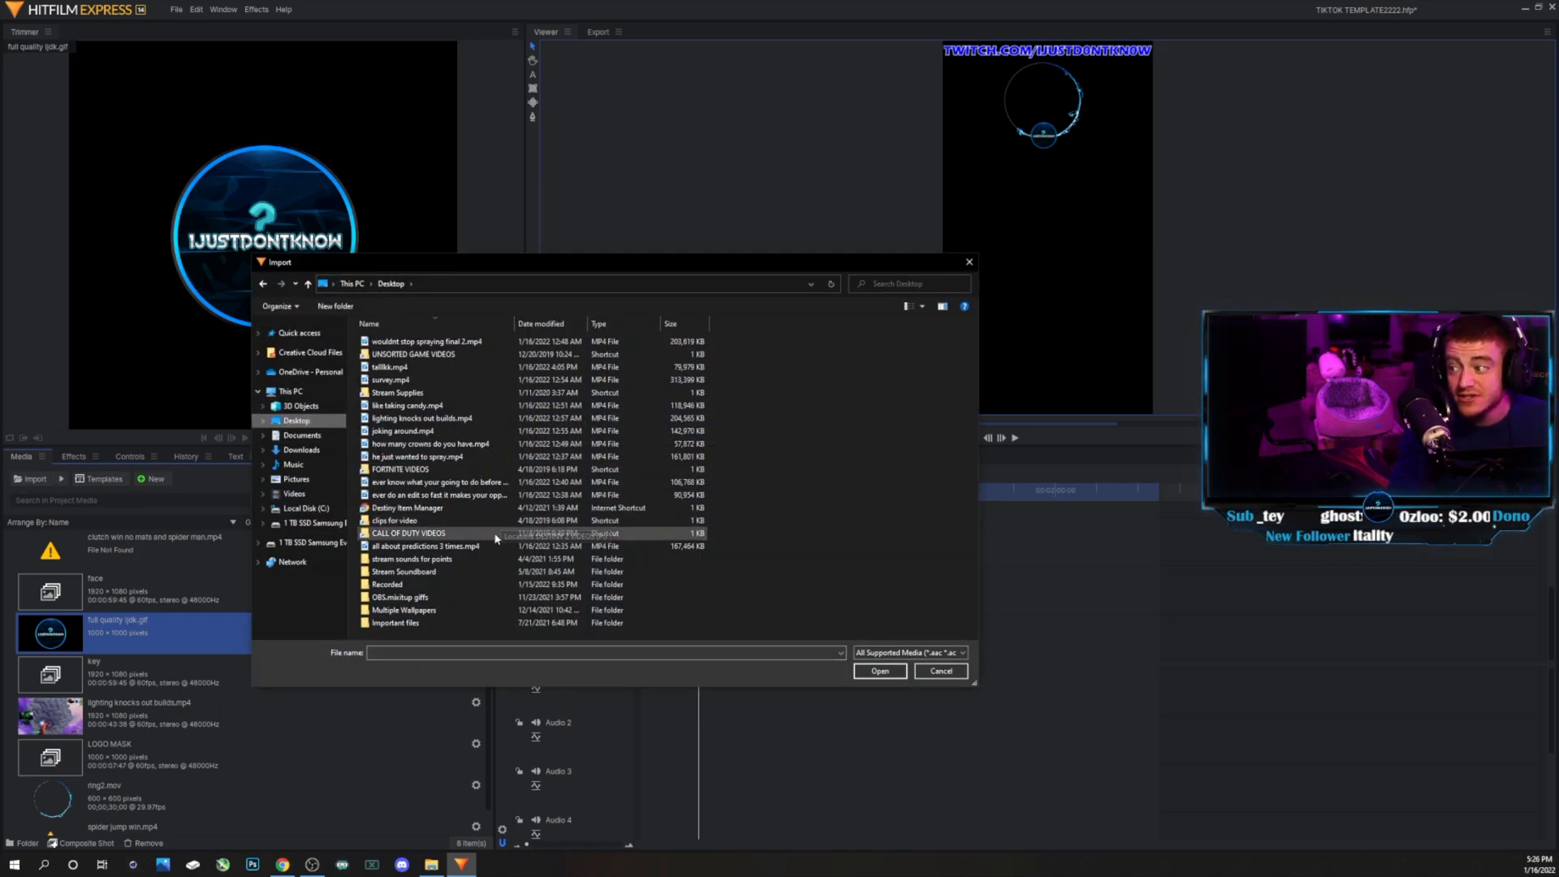
click(420, 420)
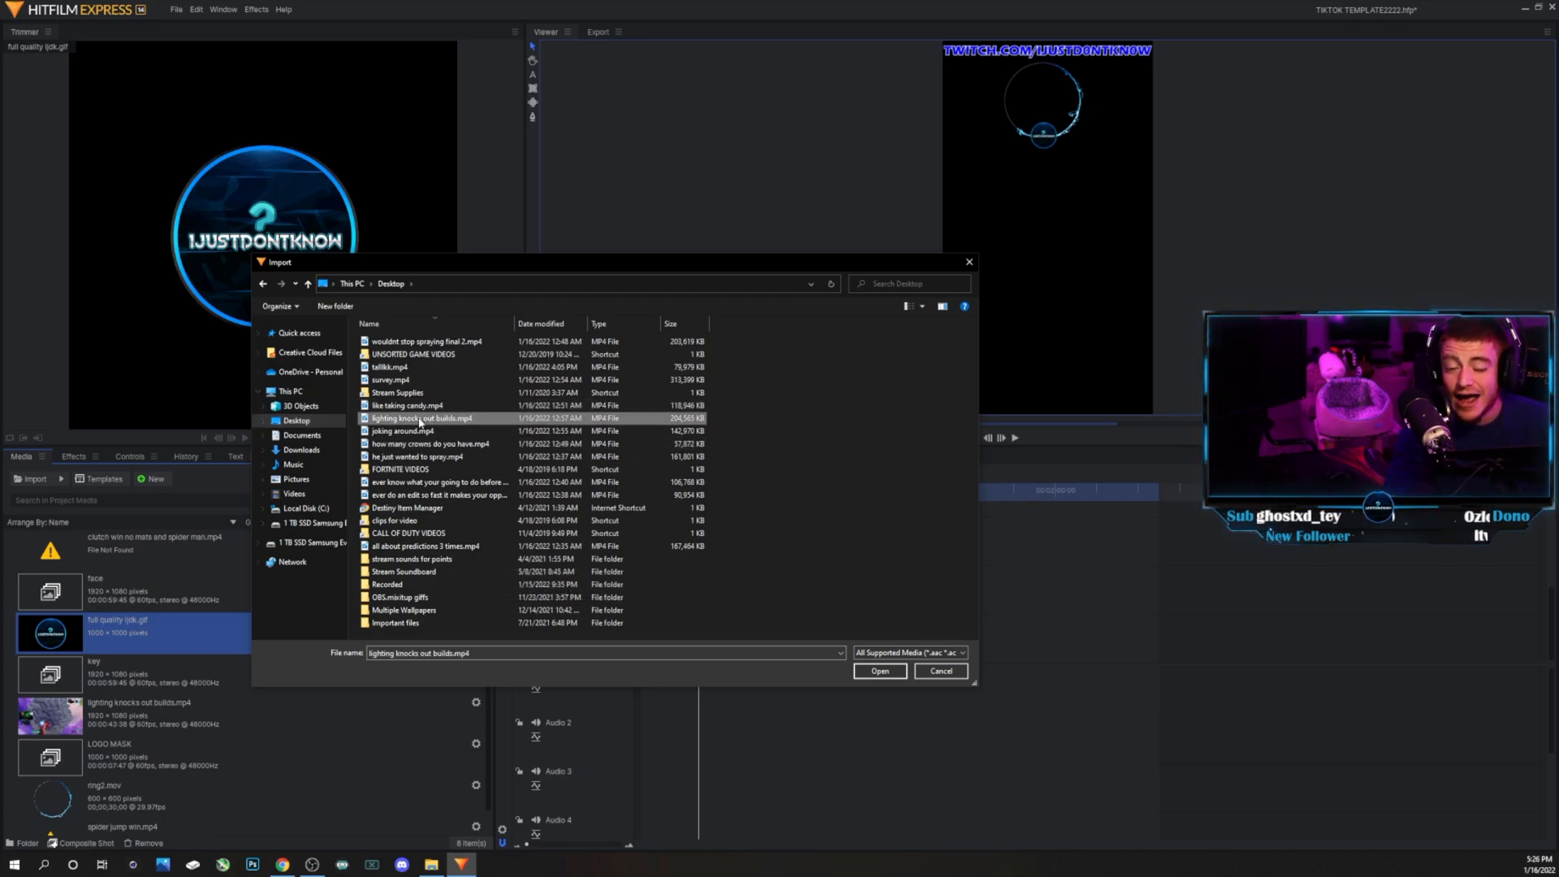
double_click(420, 421)
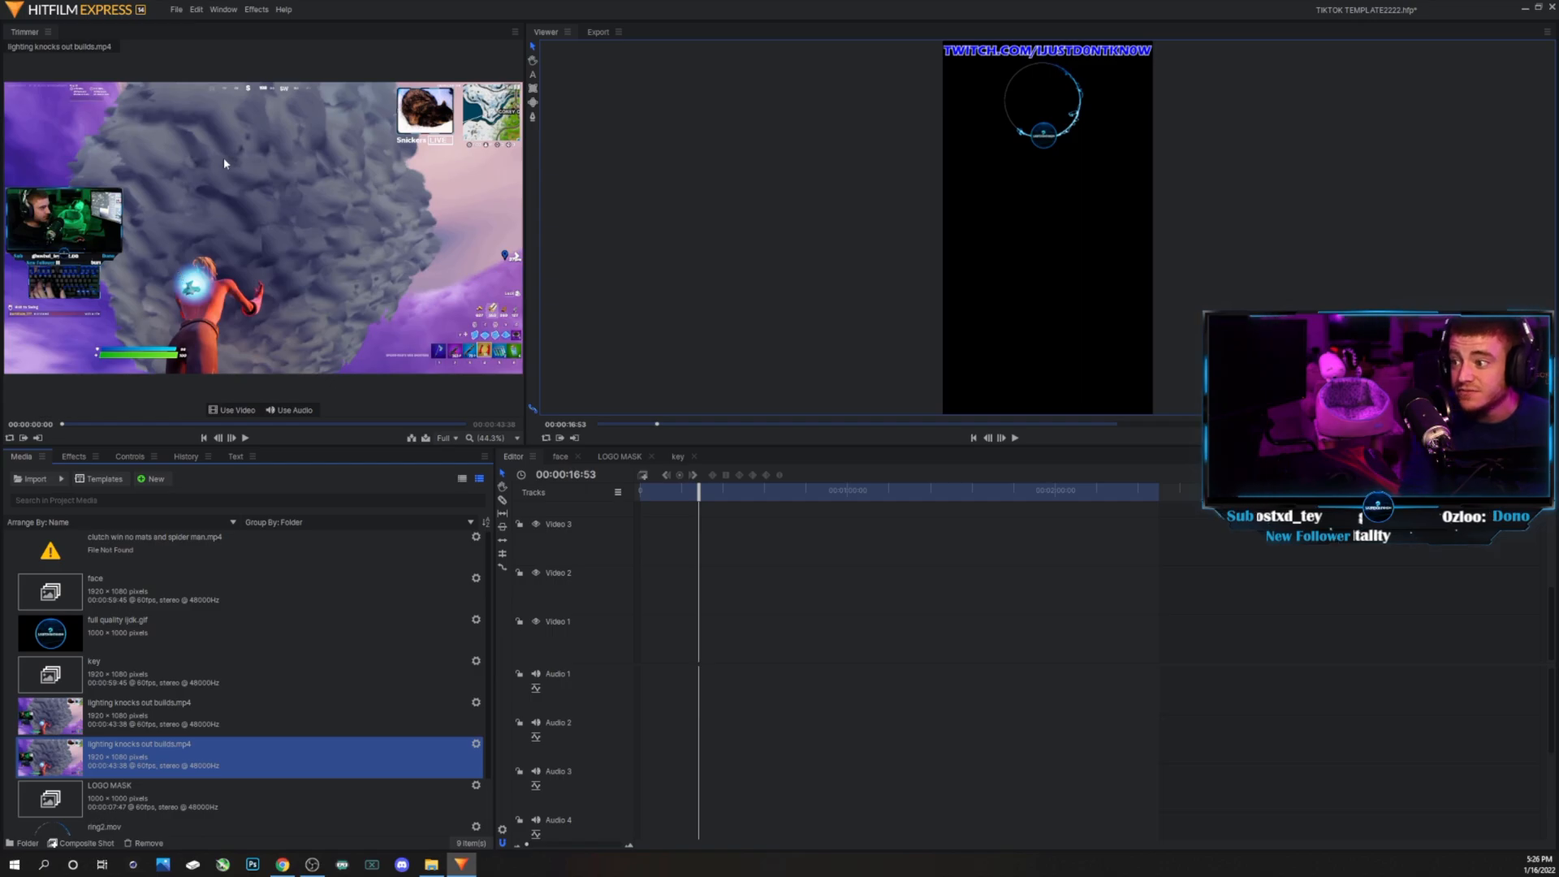
drag(176, 250, 635, 644)
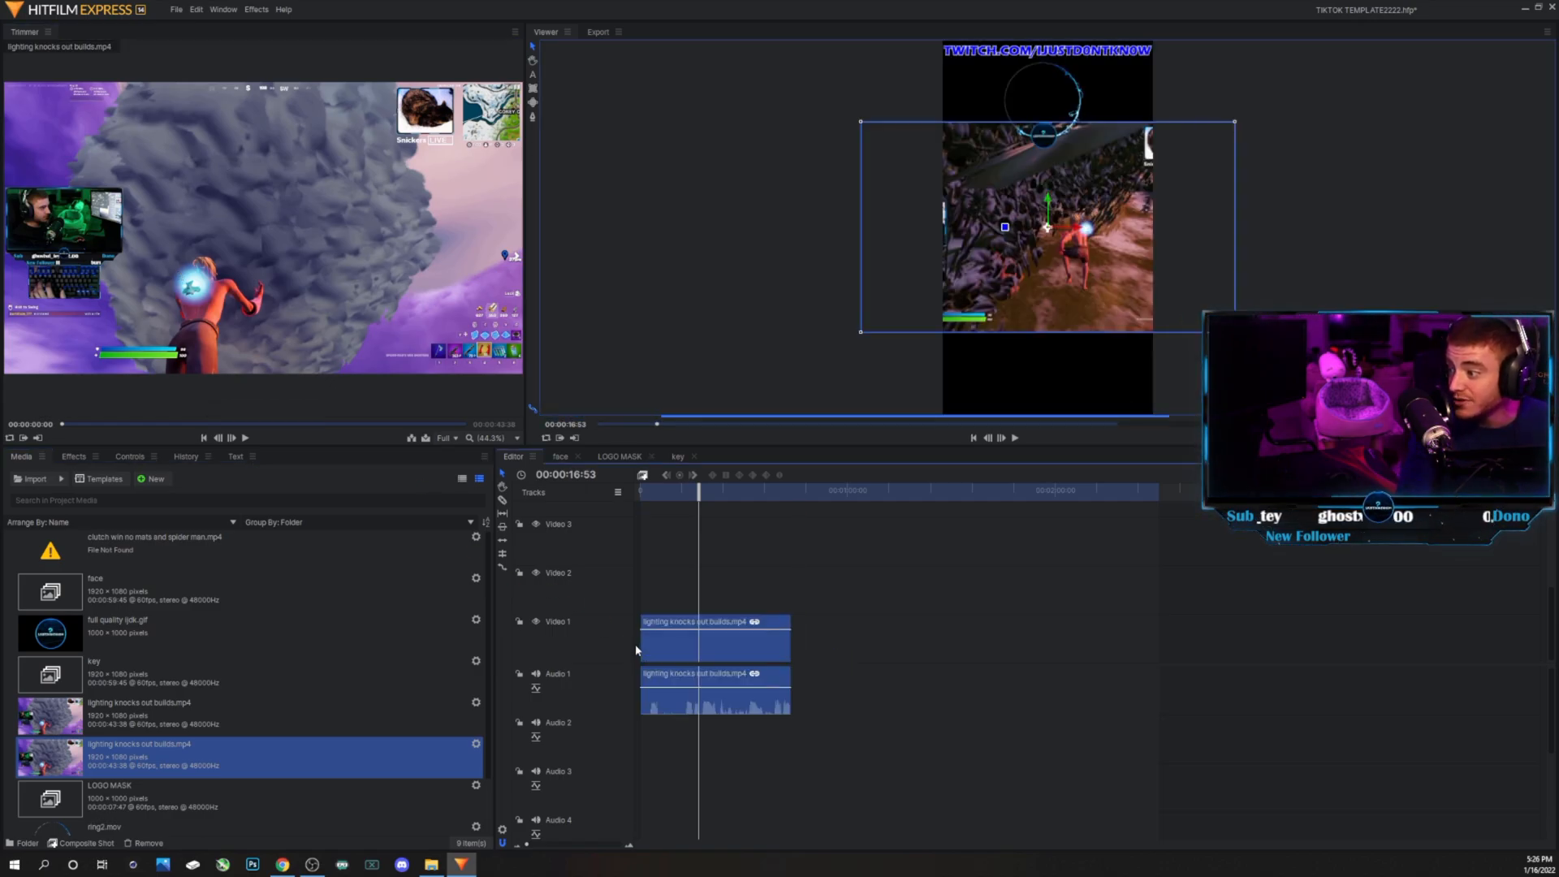
- Duplicate the gameplay clip onto the Video 2 track, aligned with the start of the Video 1 clip
right_click(711, 655)
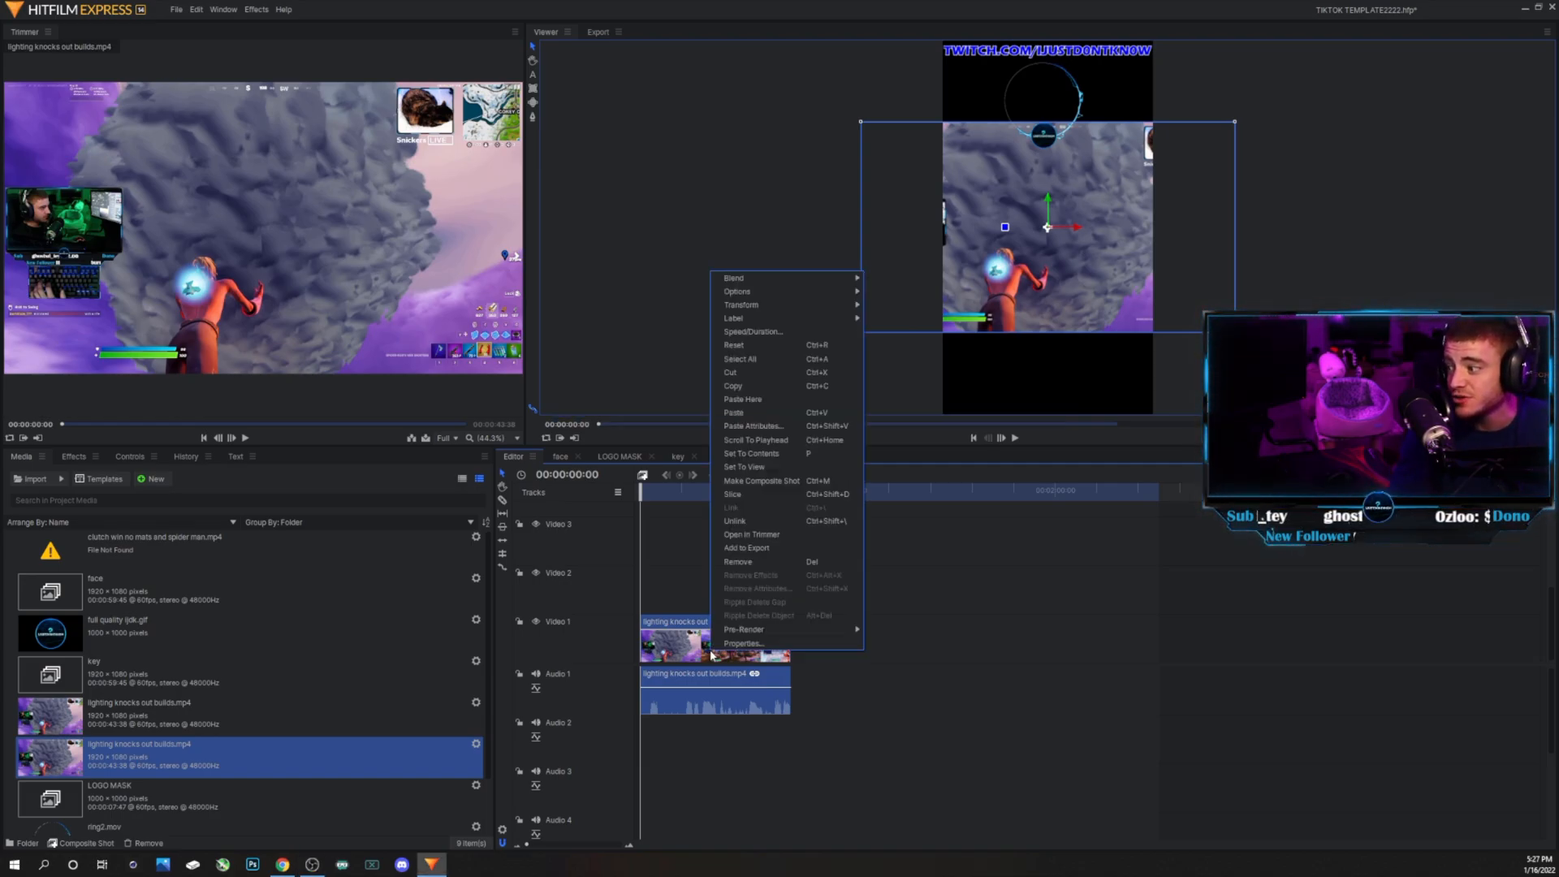
click(743, 399)
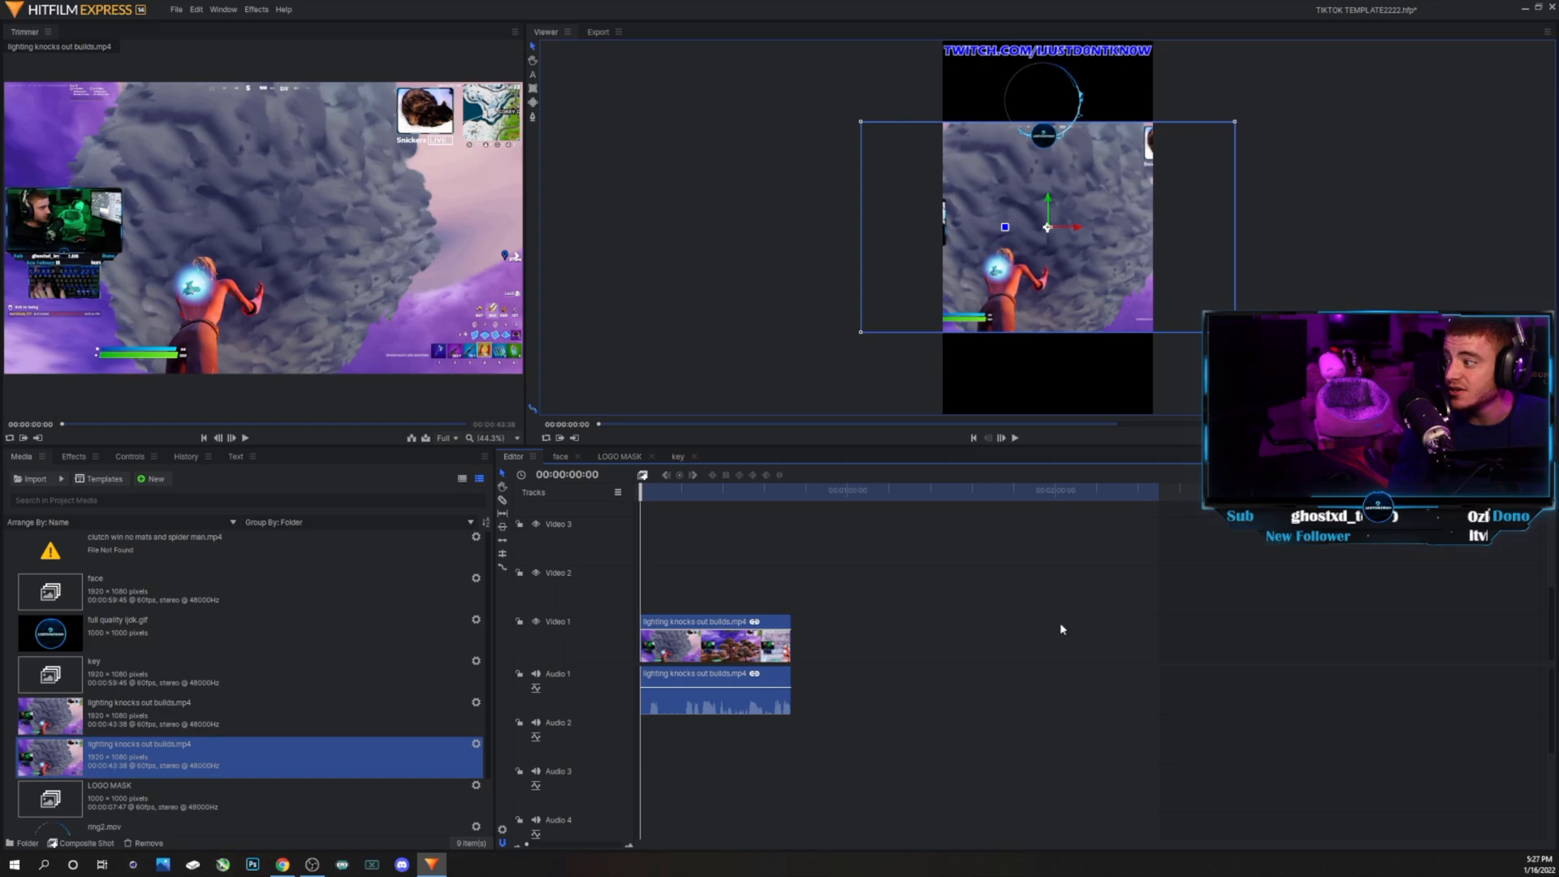
right_click(1068, 592)
click(1132, 382)
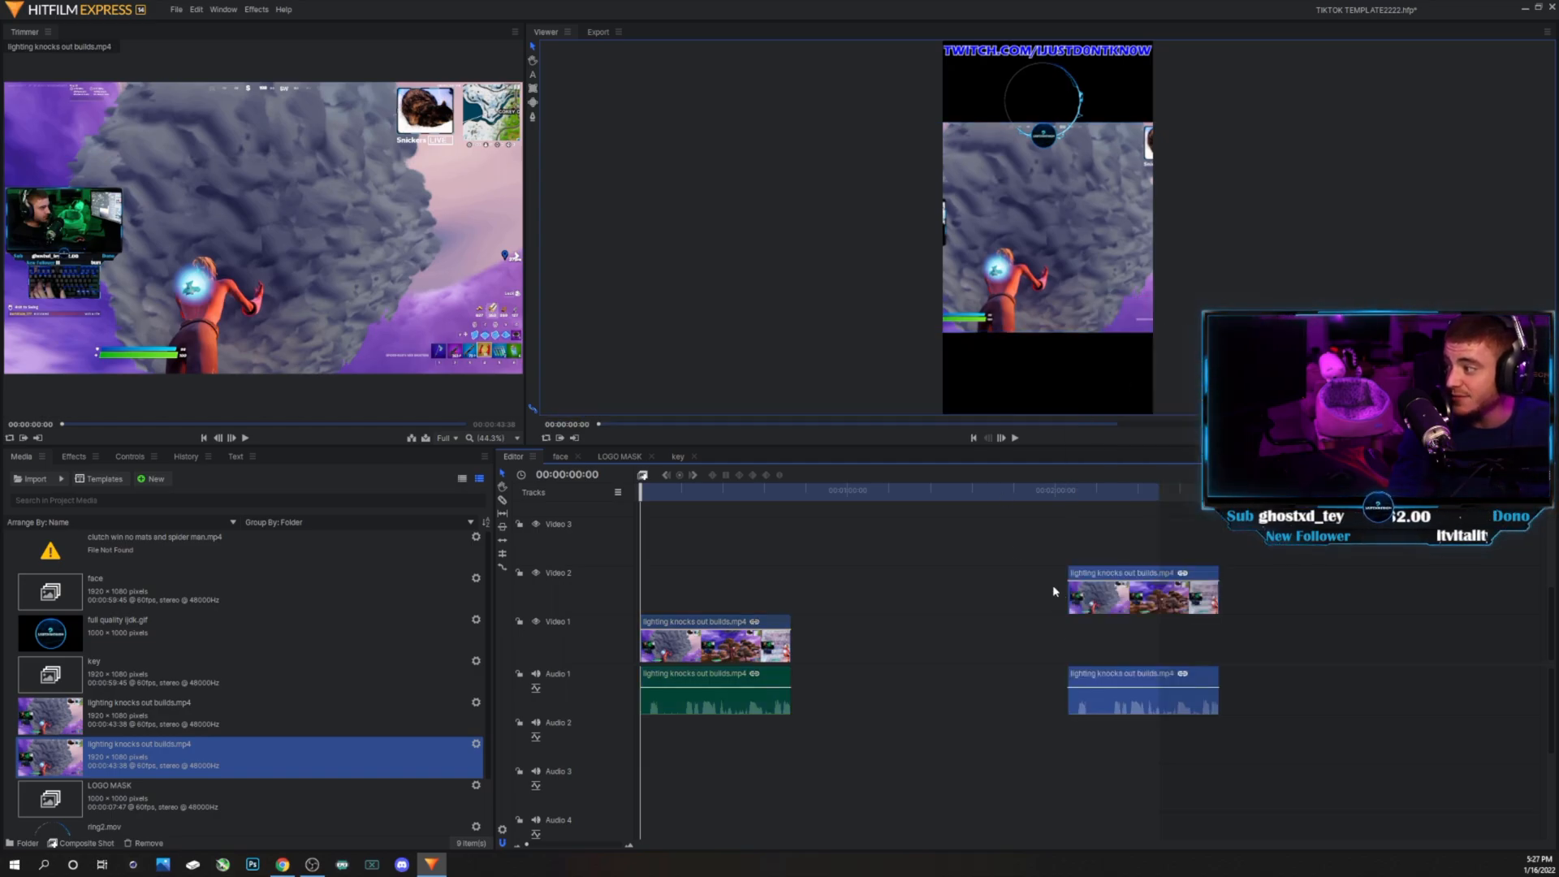
drag(1080, 589, 651, 588)
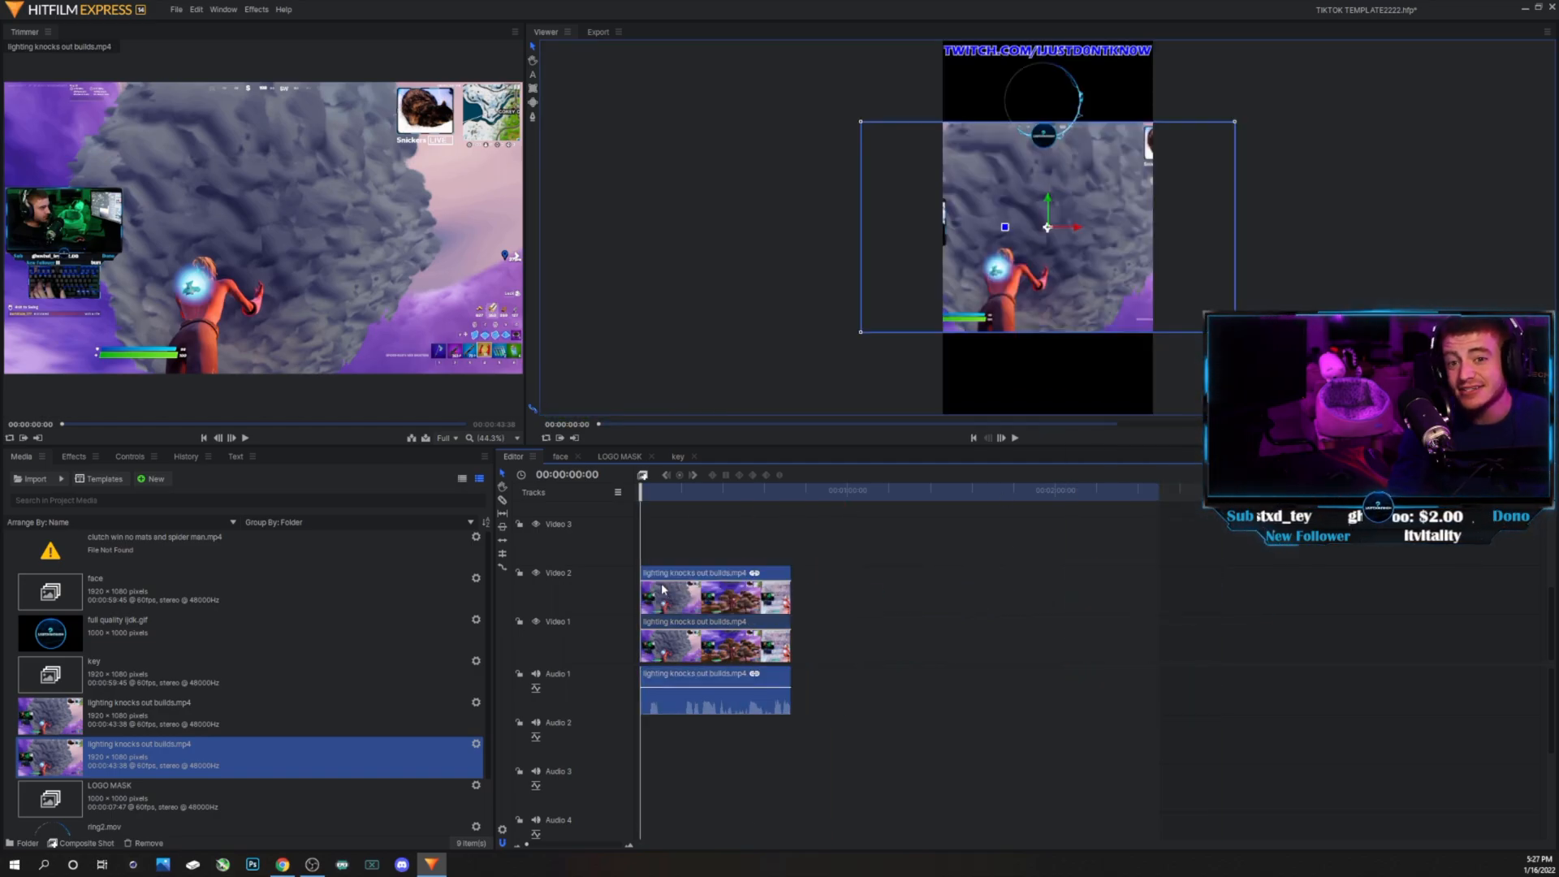
mouse_move(757, 598)
mouse_down()
mouse_move(821, 602)
mouse_move(727, 605)
mouse_up()
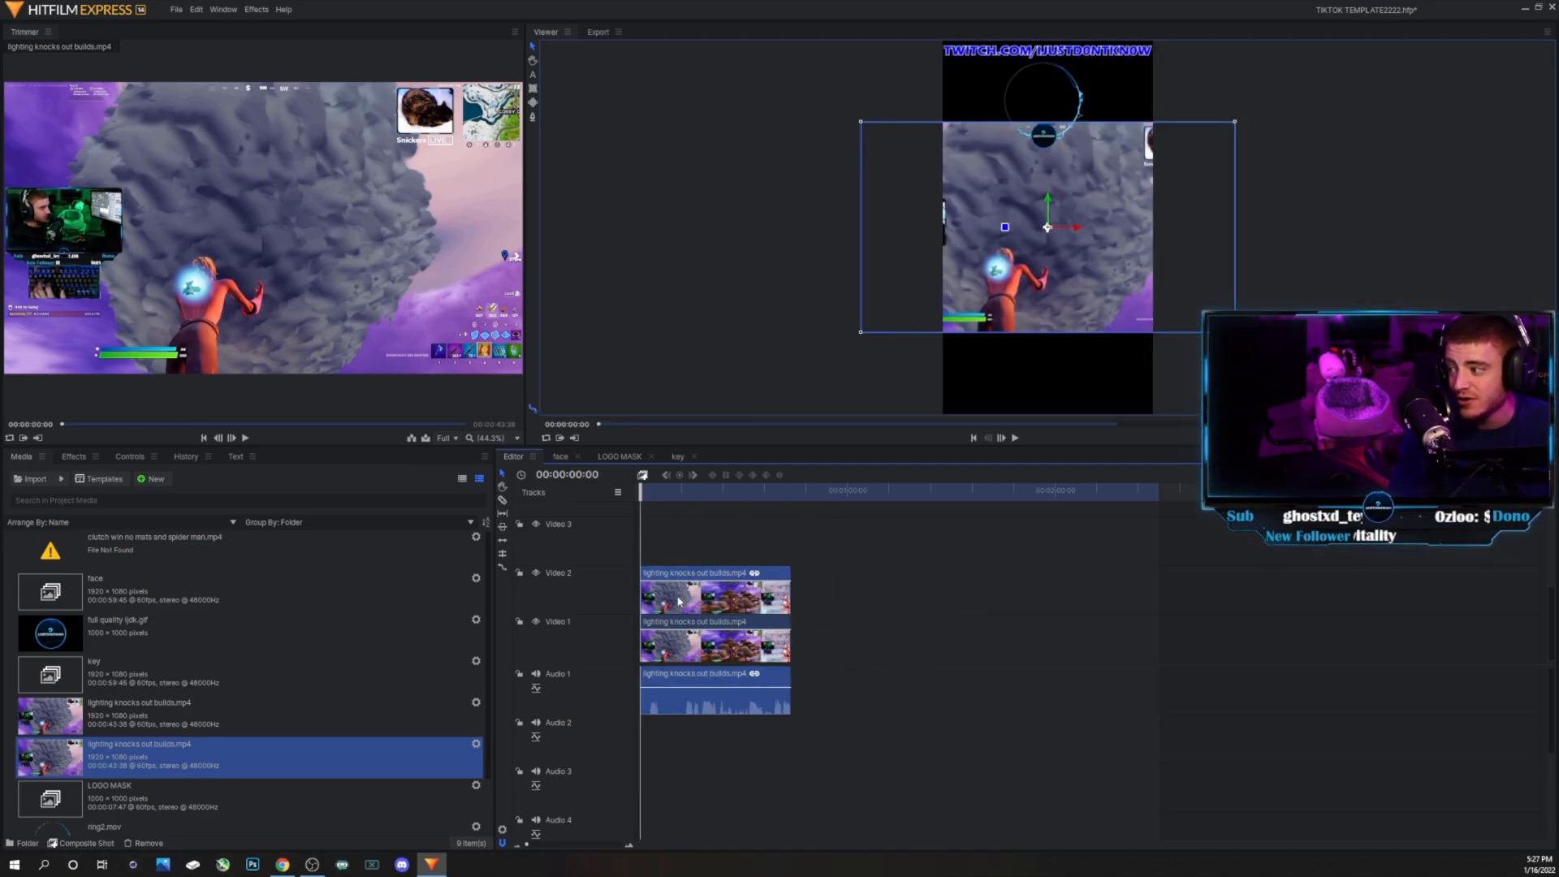
- Transform the gameplay clip on Video 1 with Fit To Frame Height
click(691, 649)
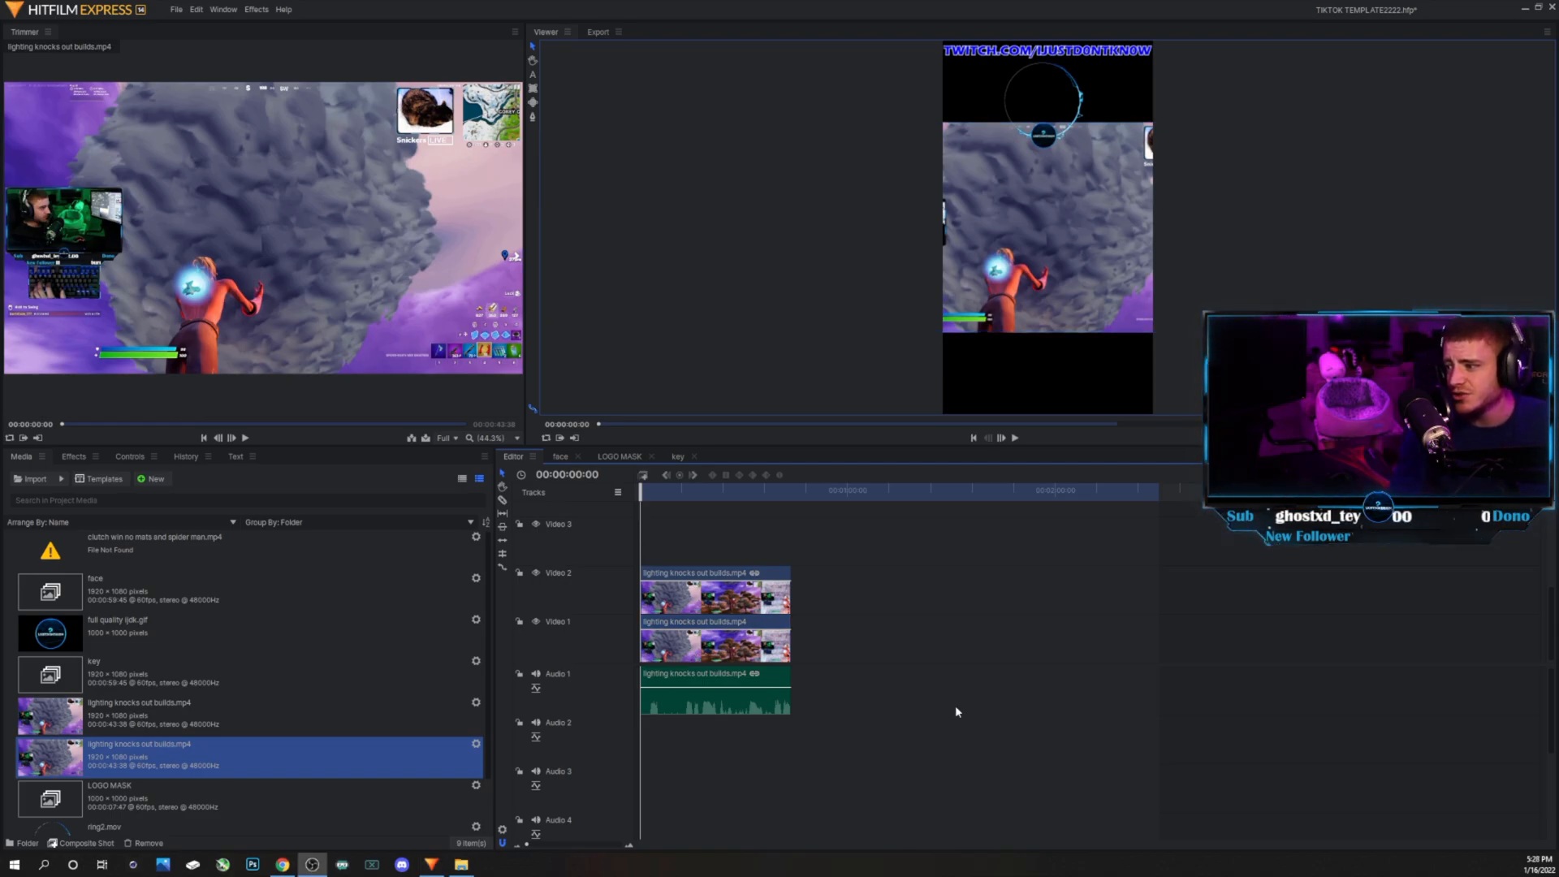
click(739, 651)
right_click(739, 652)
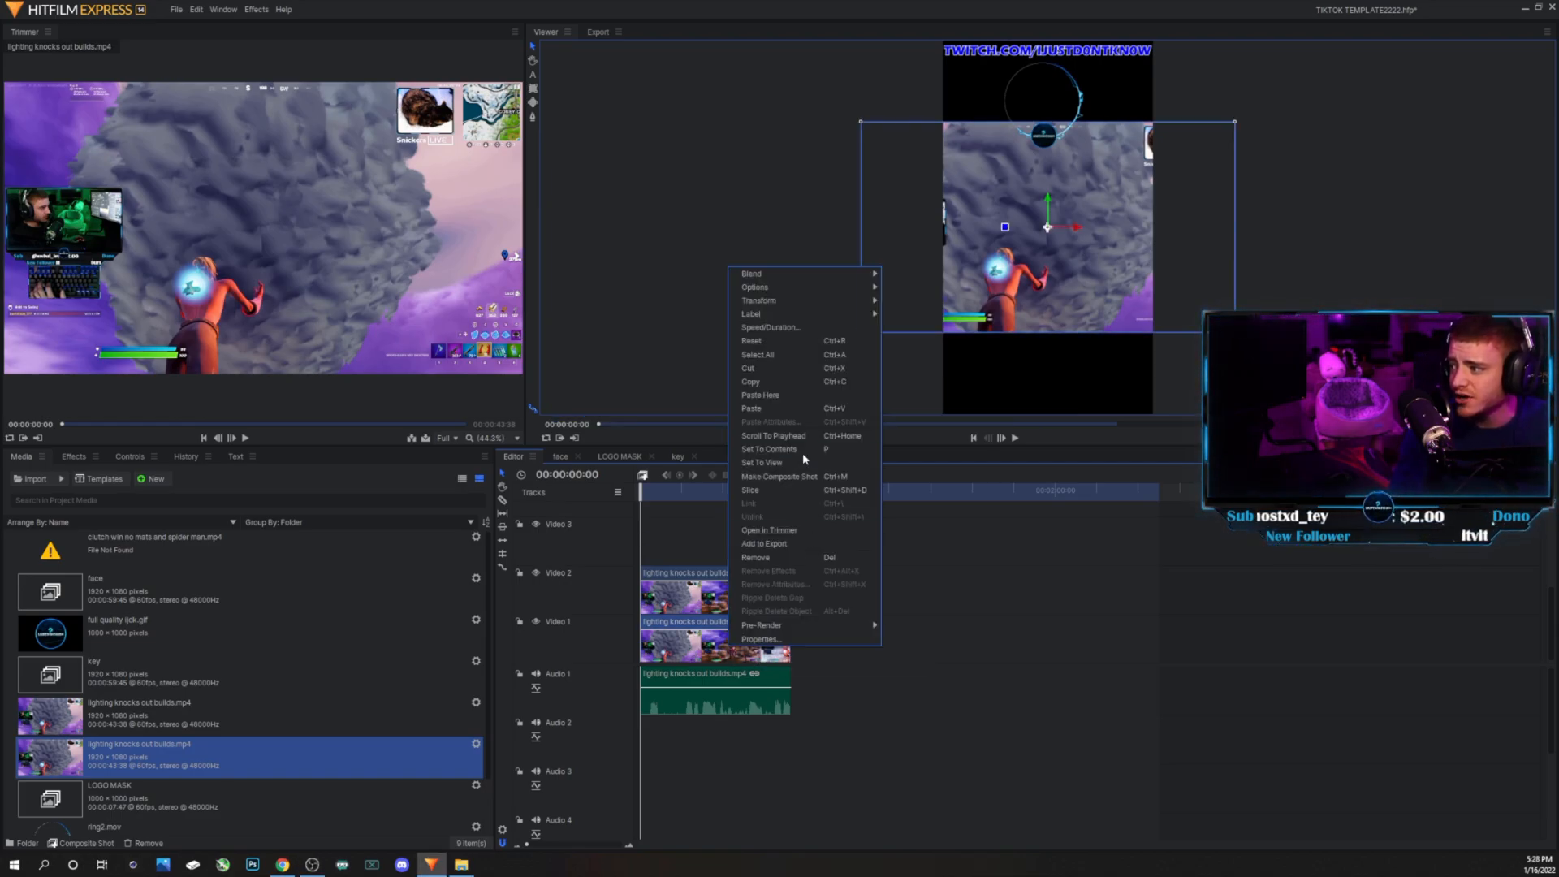
mouse_move(873, 304)
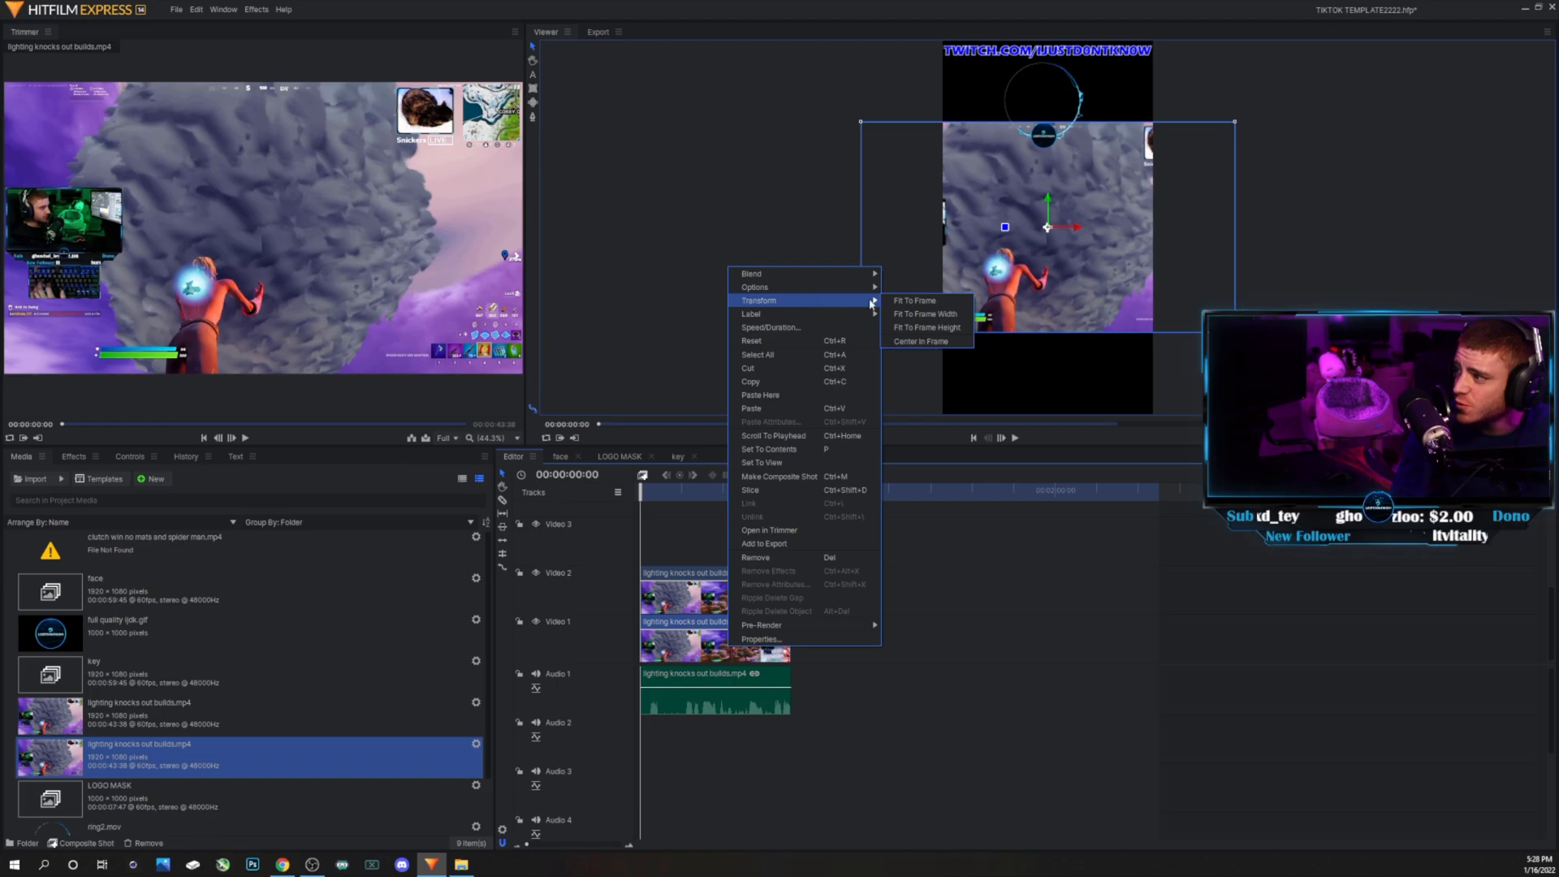
click(924, 328)
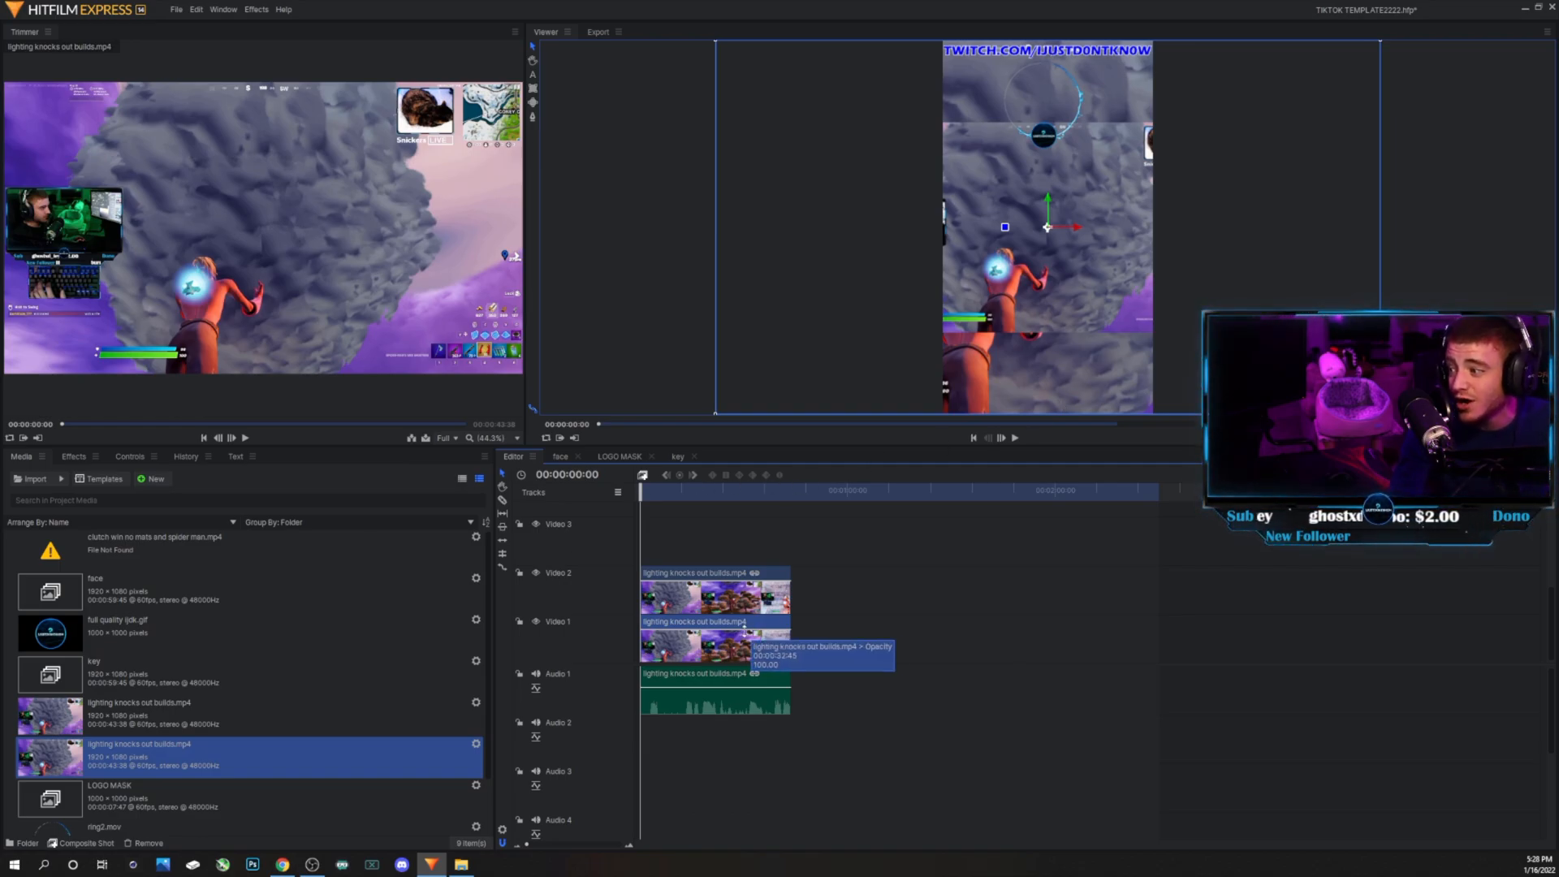
- Apply the Blur effect to the Video 1 clip and set its radius to 24.50 px
click(86, 460)
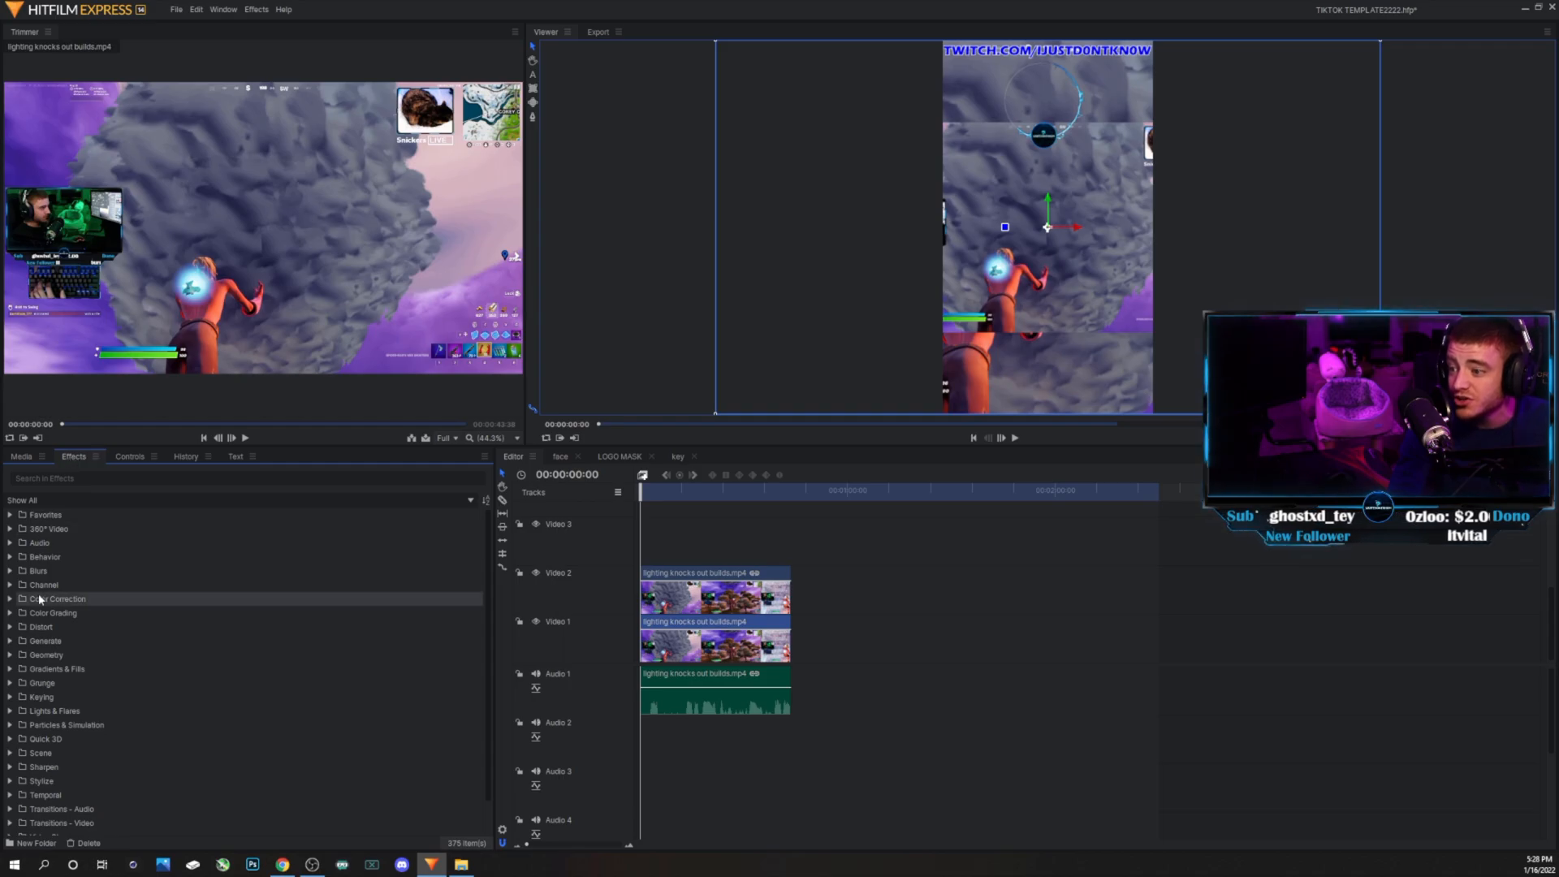
click(9, 571)
drag(65, 613, 695, 655)
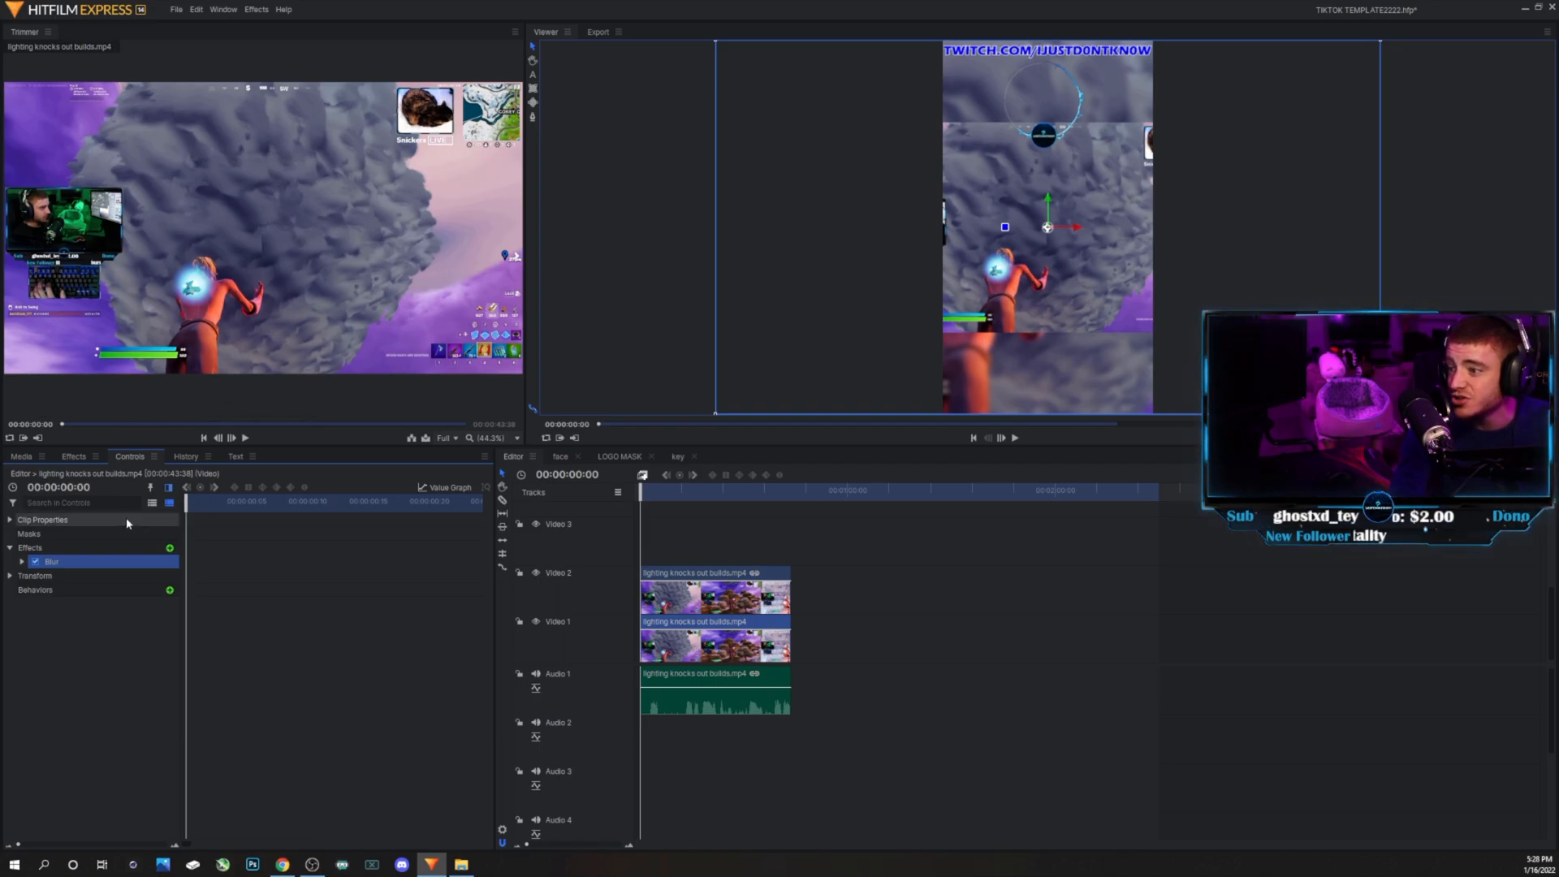
click(22, 562)
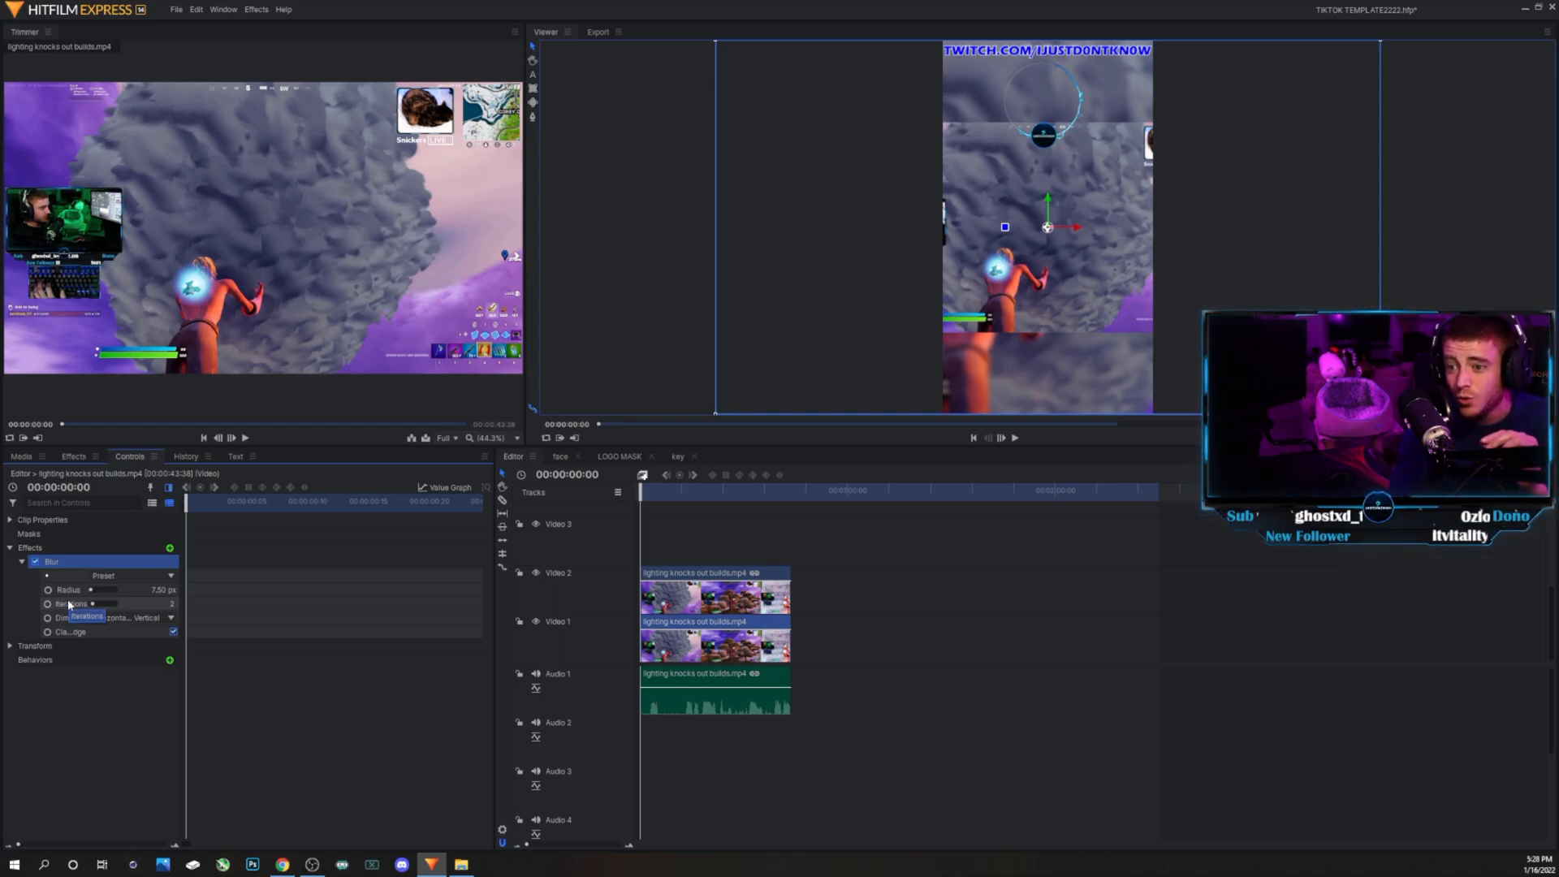
drag(91, 590, 91, 590)
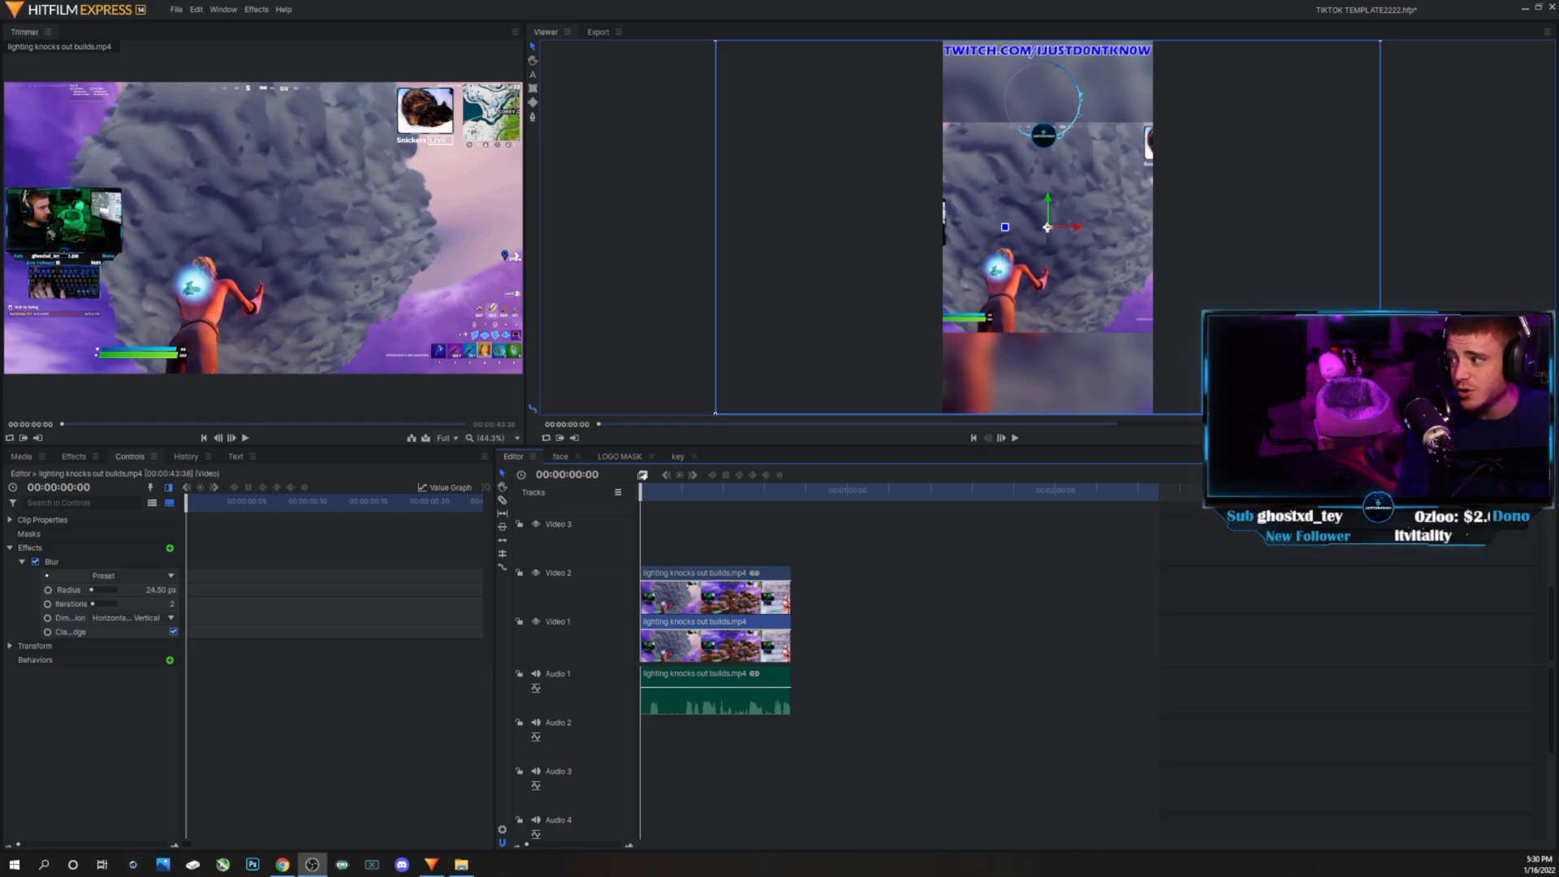
- Enlarge the Video 2 gameplay clip slightly and shift it down so its upper edge sits behind the small logo under the ring
click(766, 607)
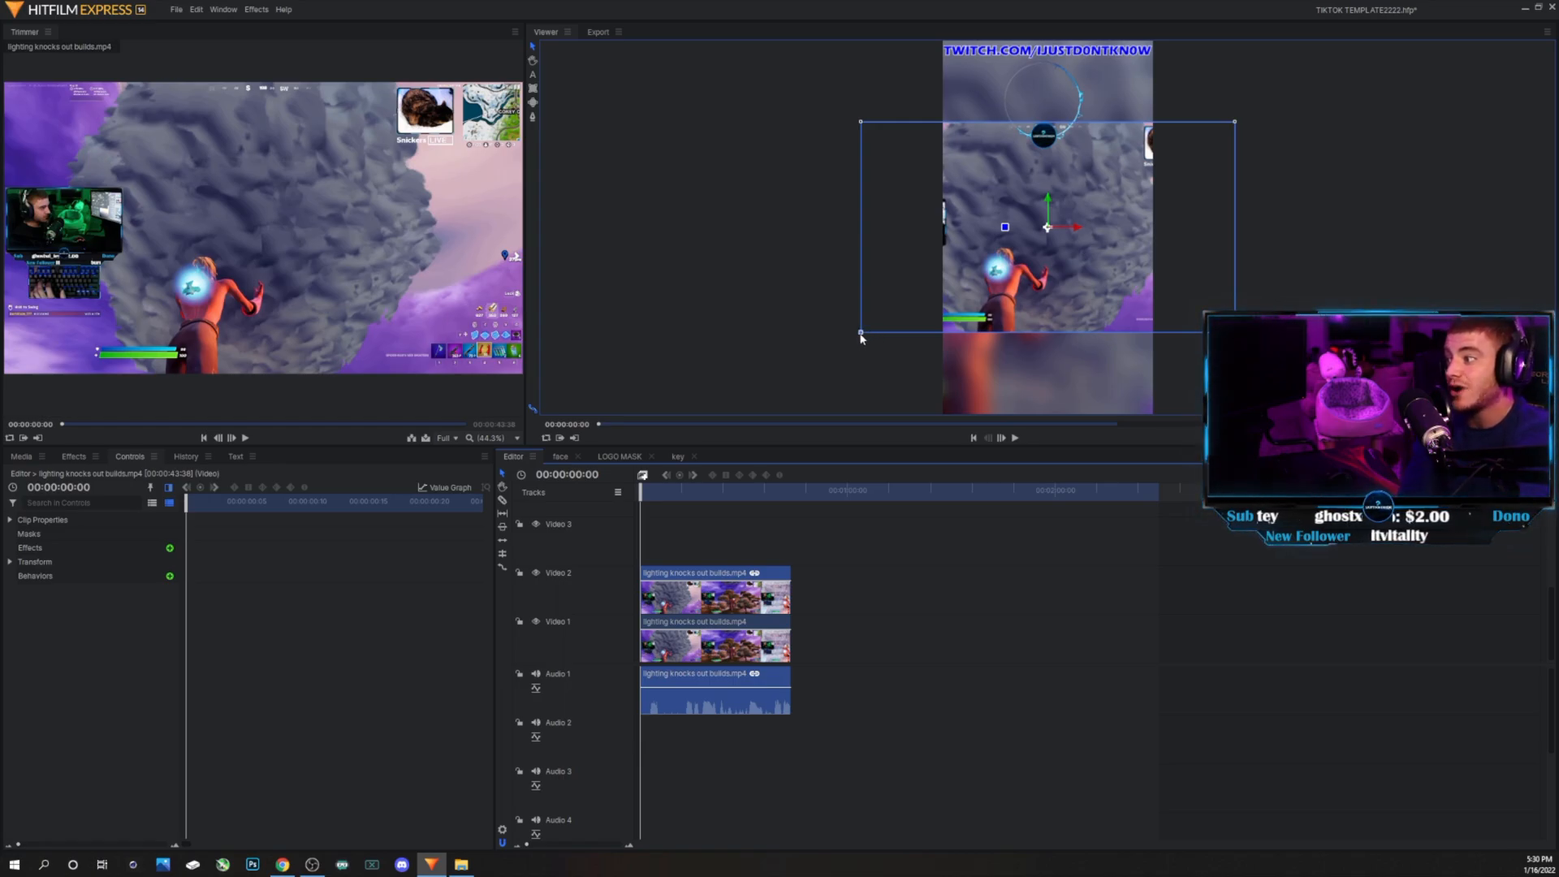
drag(861, 333, 832, 354)
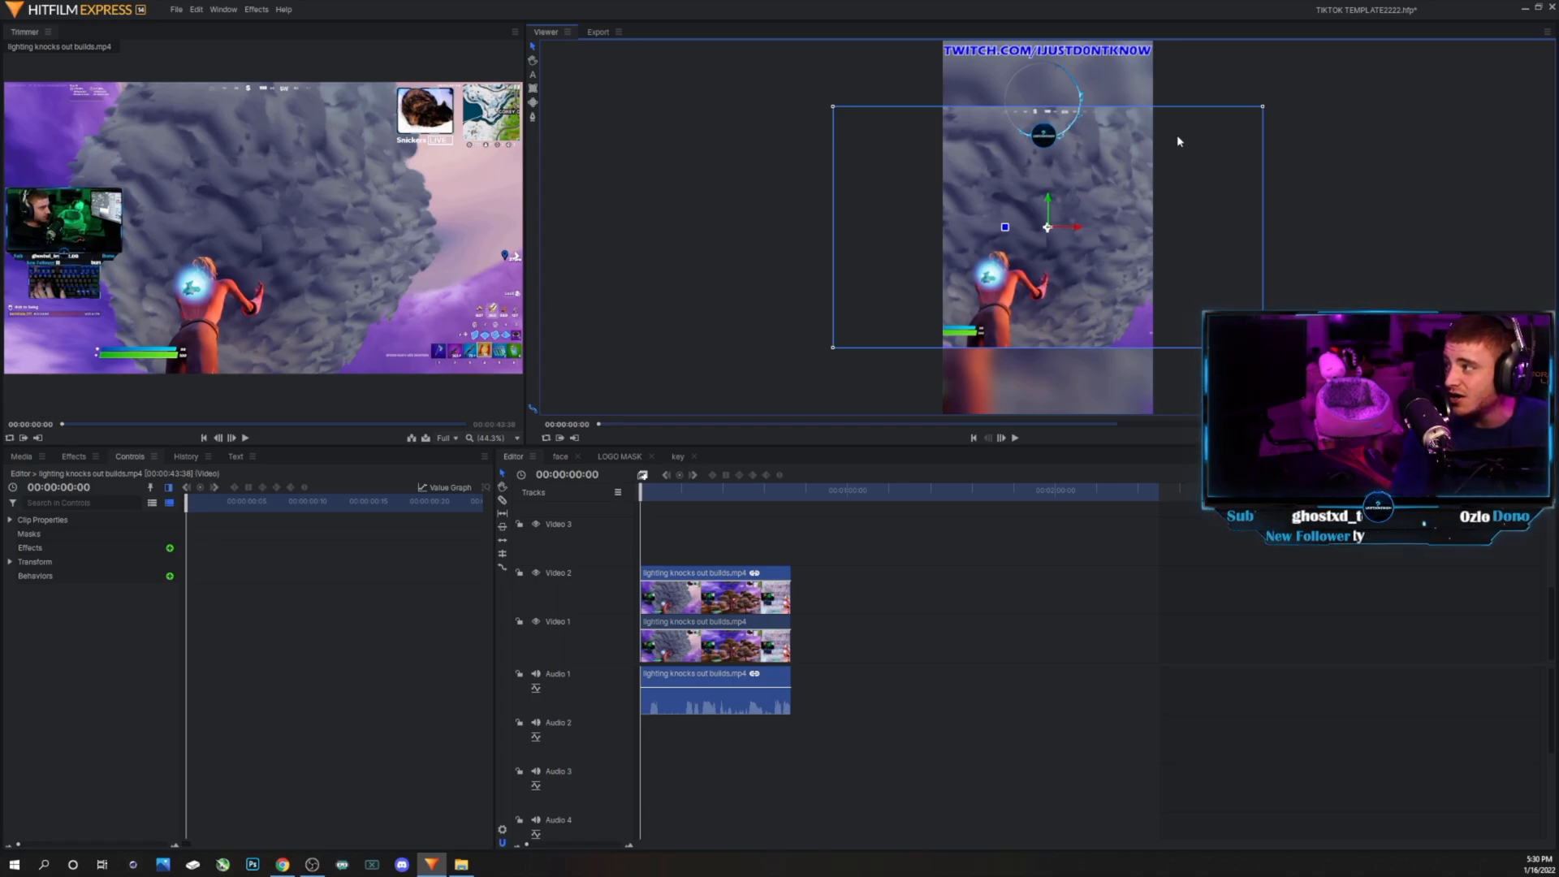
key(Down)
key(Down)
key(Down)
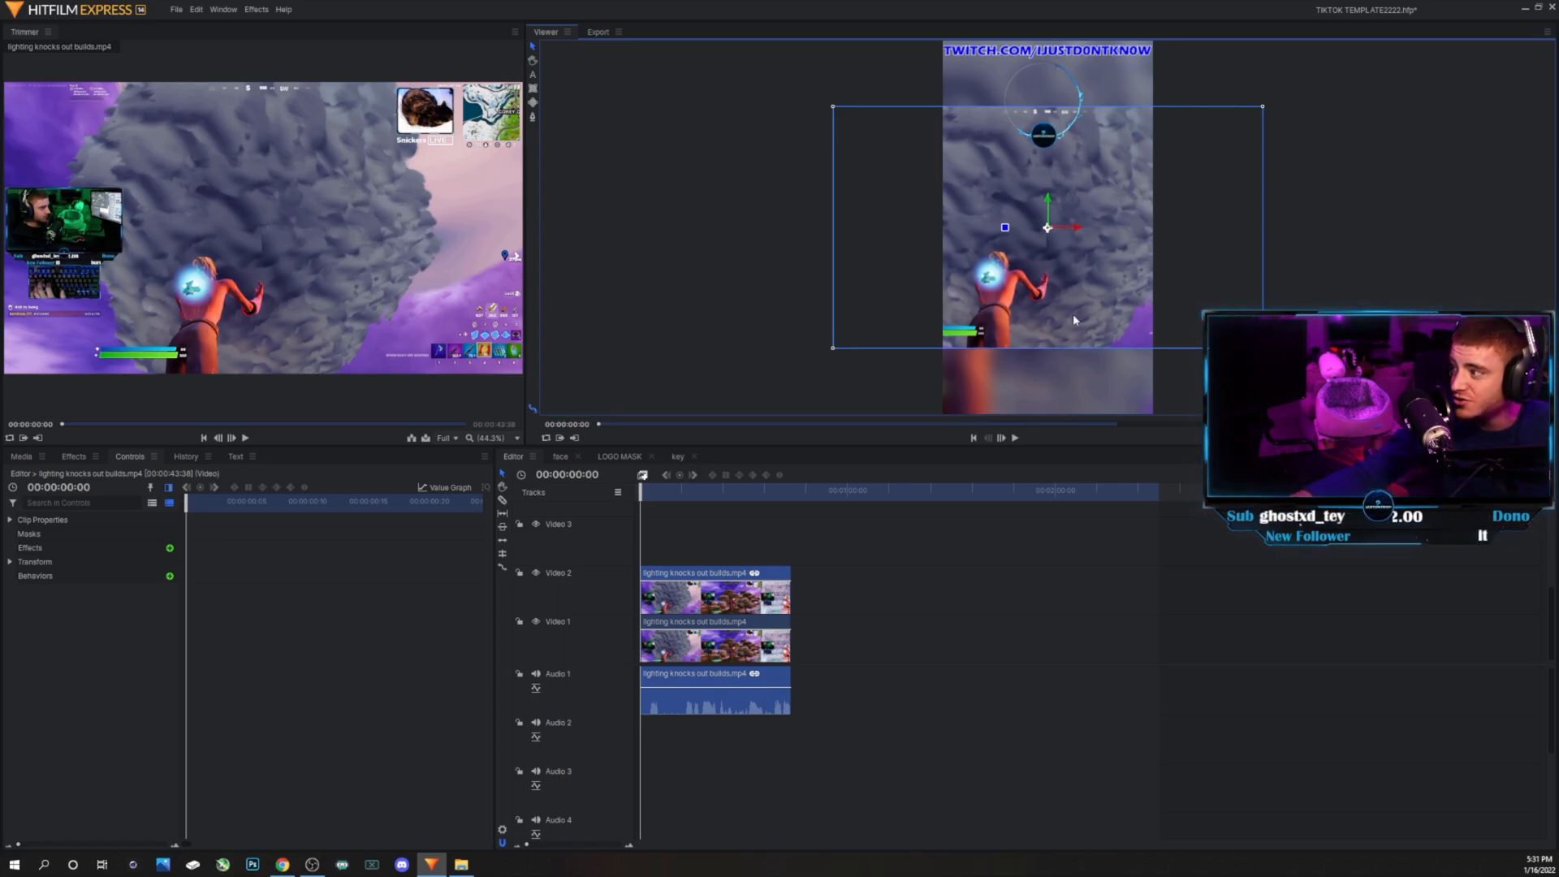
key(Down)
key(Down)
key(Down)
key(Down)
key(Down)
key(Down)
key(Down)
key(Down)
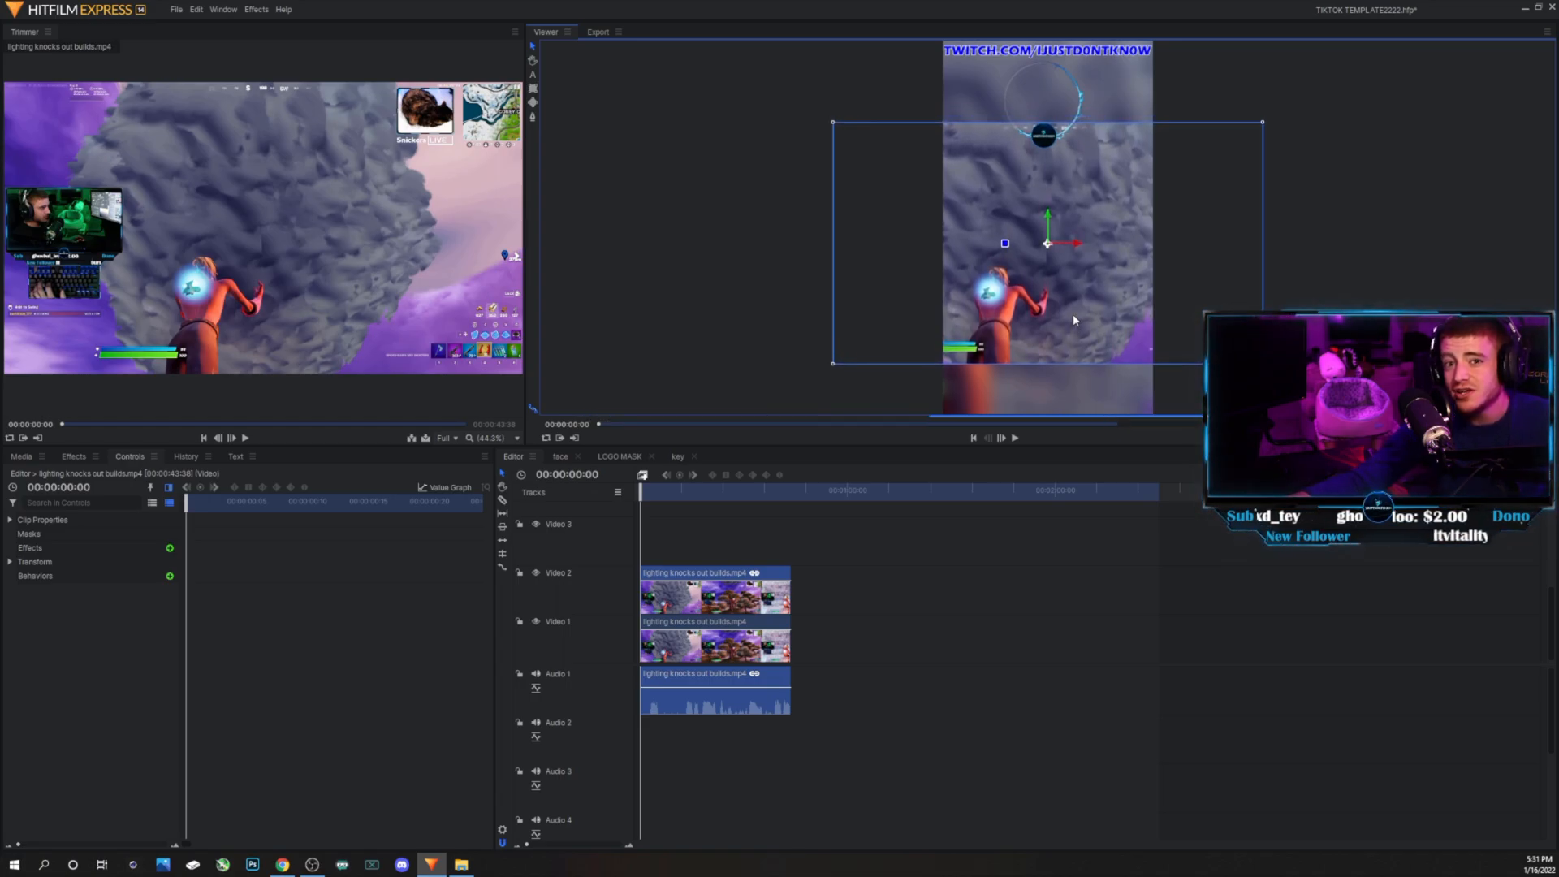
key(Down)
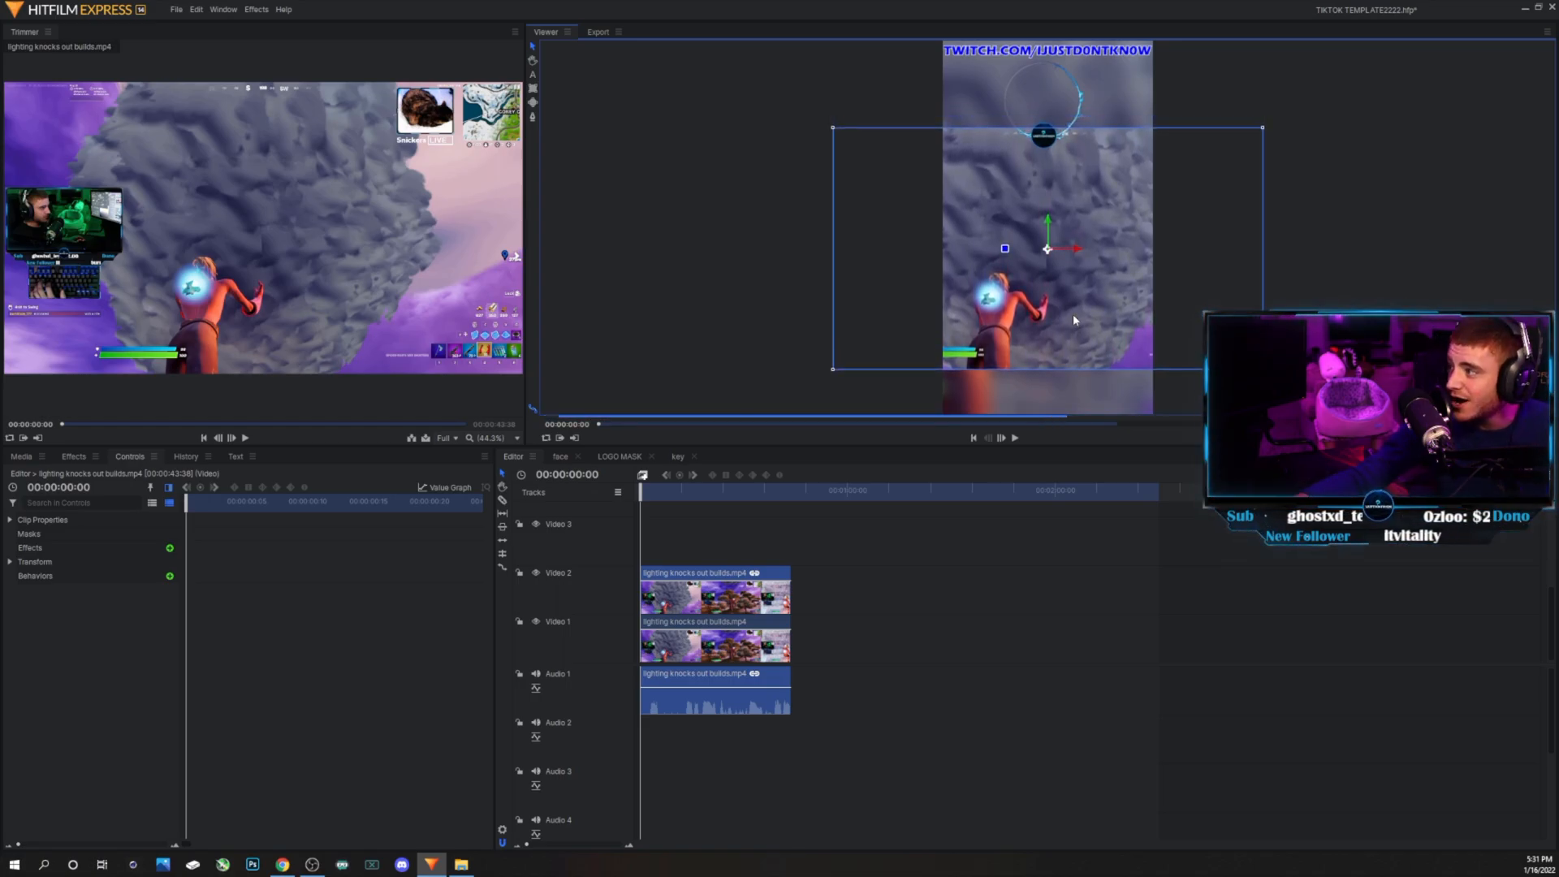
key(Up)
key(Up)
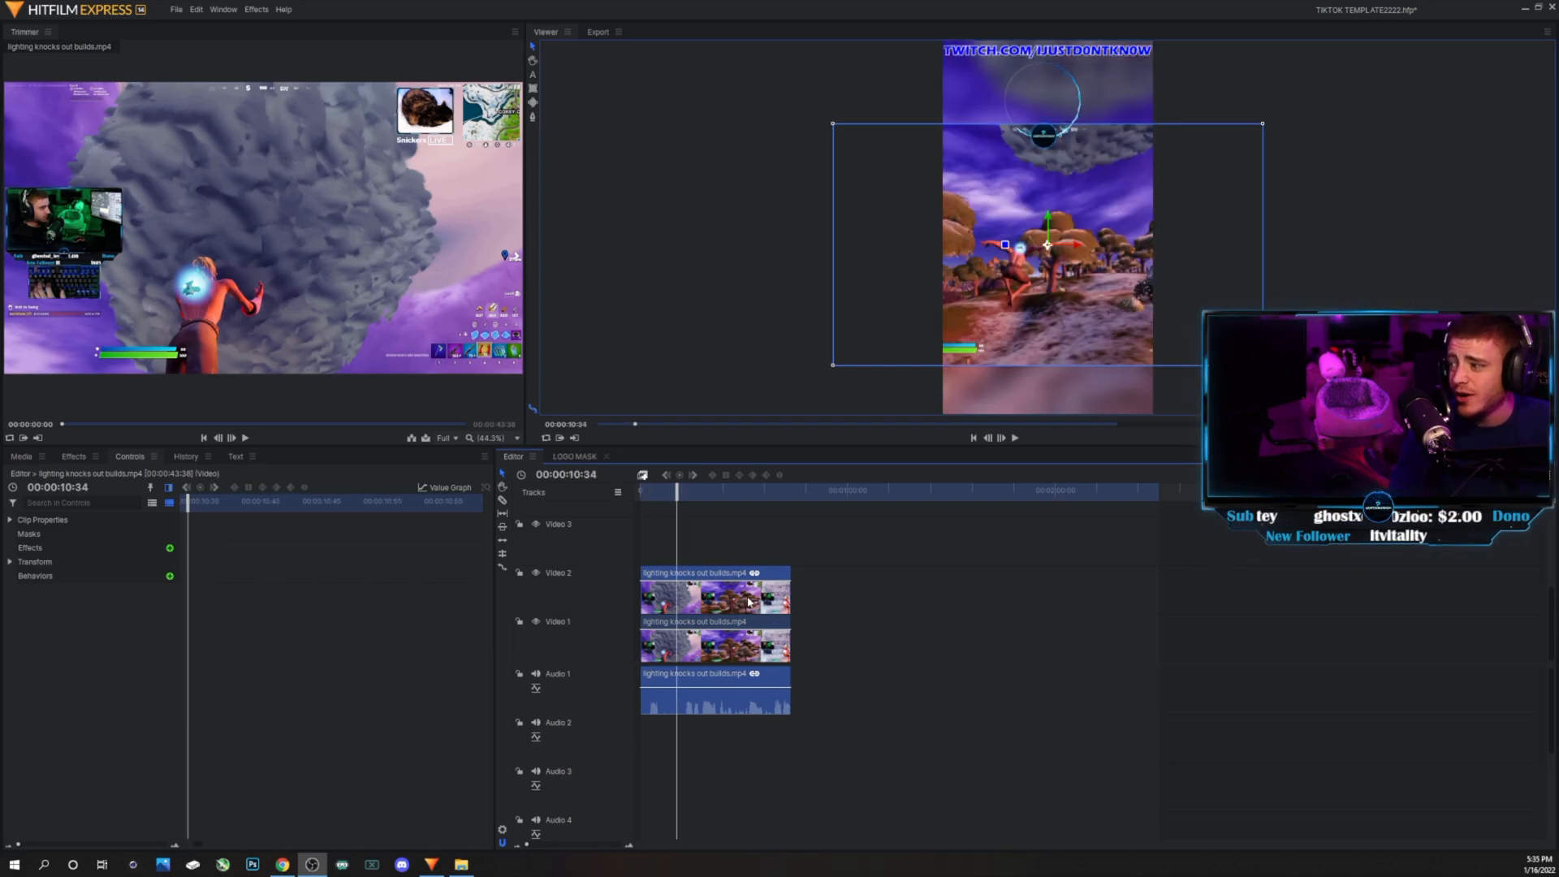
- Duplicate the Video 2 clip onto the Video 3 track, aligned with the start of the timeline
right_click(748, 217)
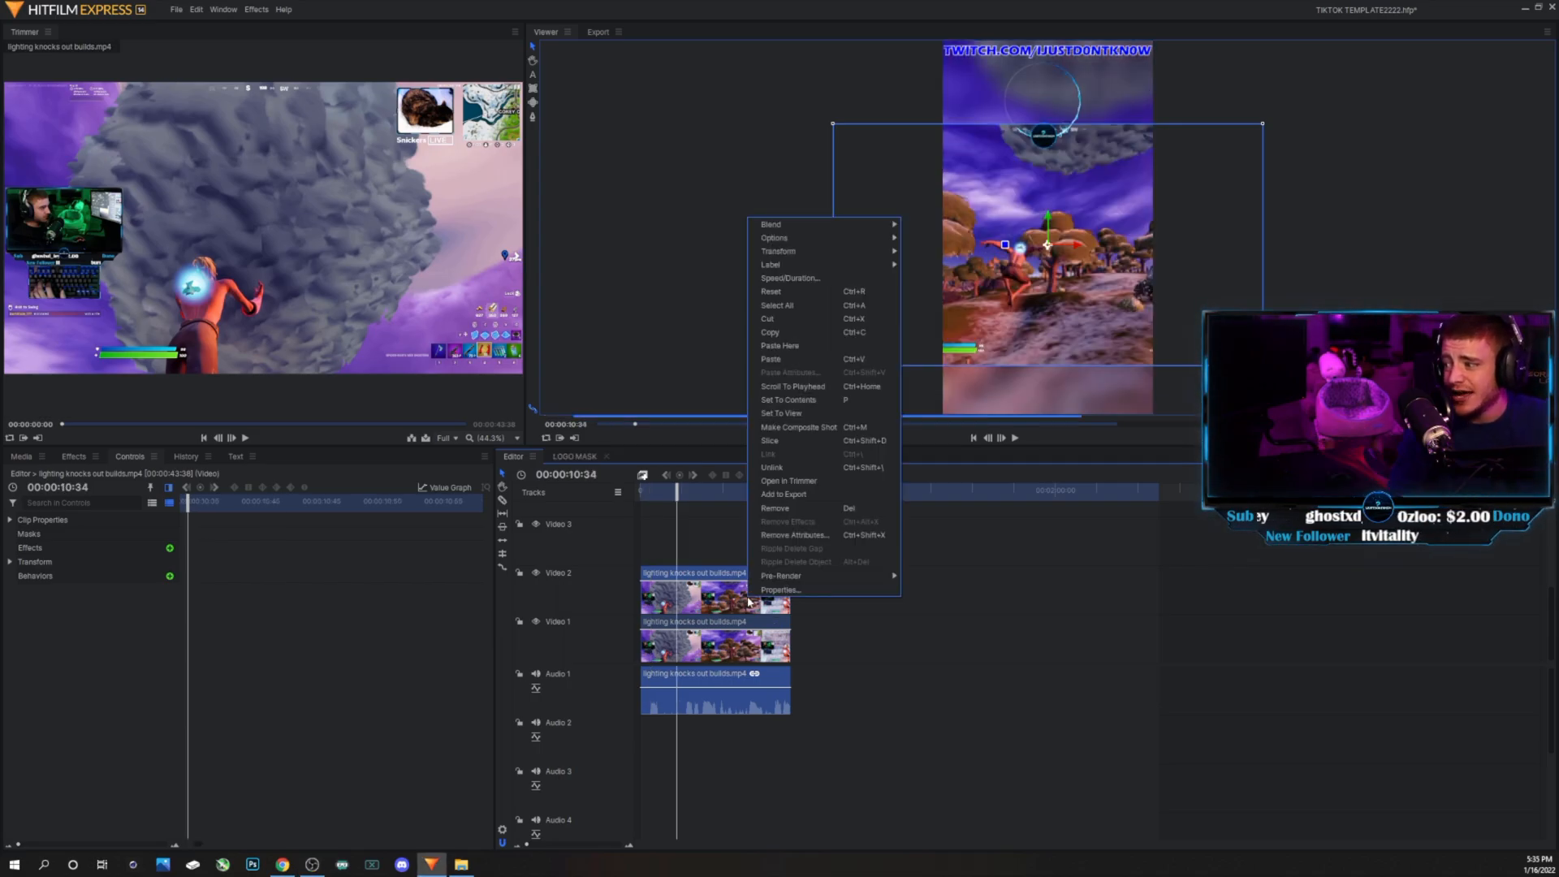
click(795, 337)
right_click(1042, 572)
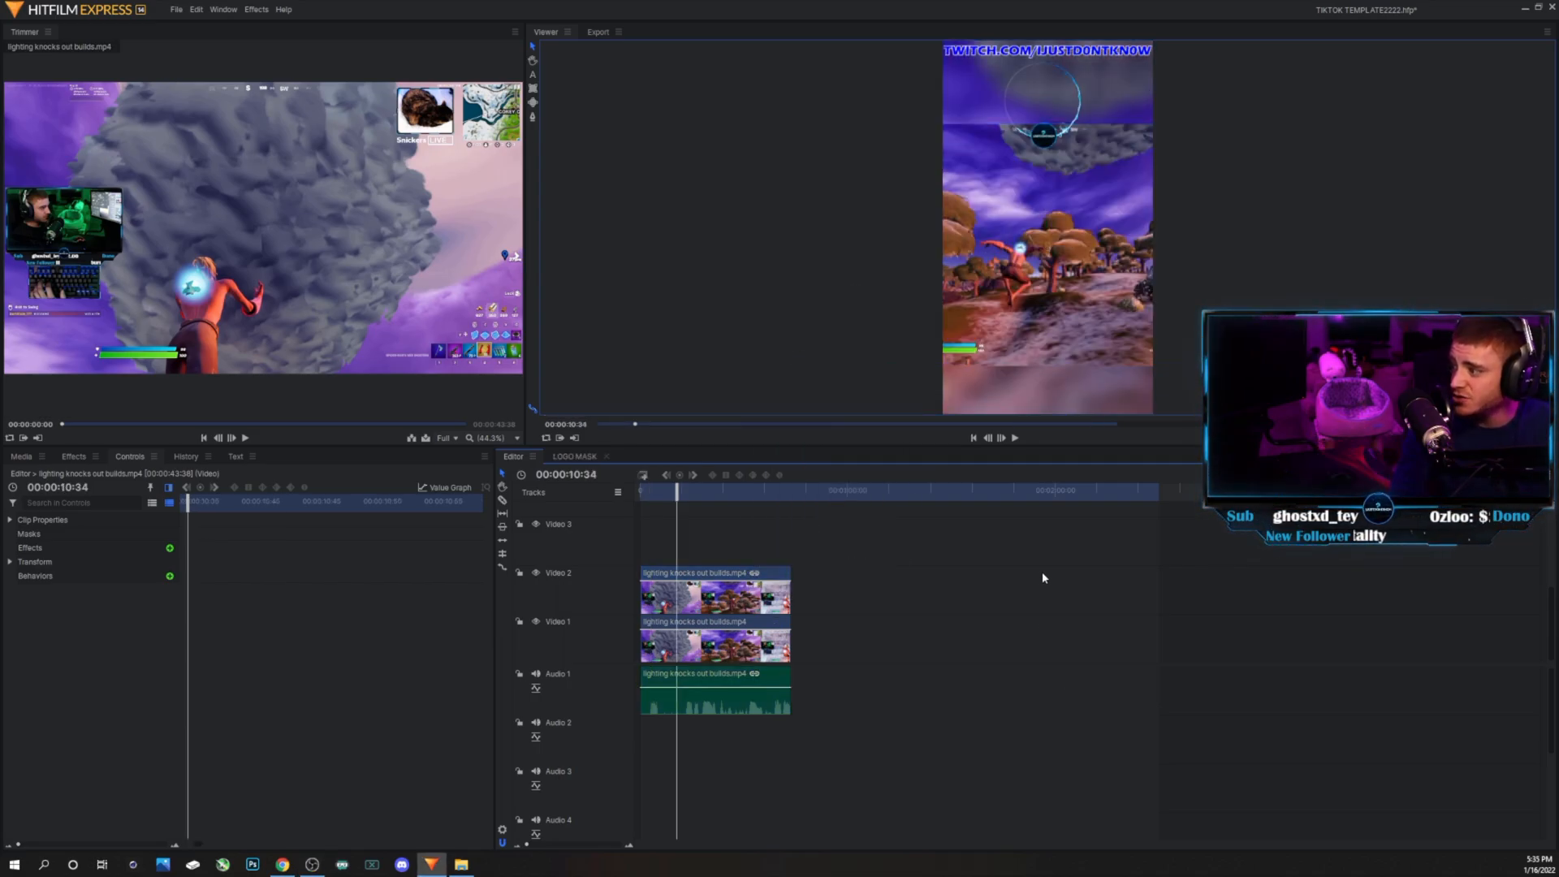
click(1095, 661)
drag(1092, 597, 684, 554)
- Make a composite shot named "face" from the Video 3 clip, using the selected clip's properties and the Leave Here option
right_click(702, 555)
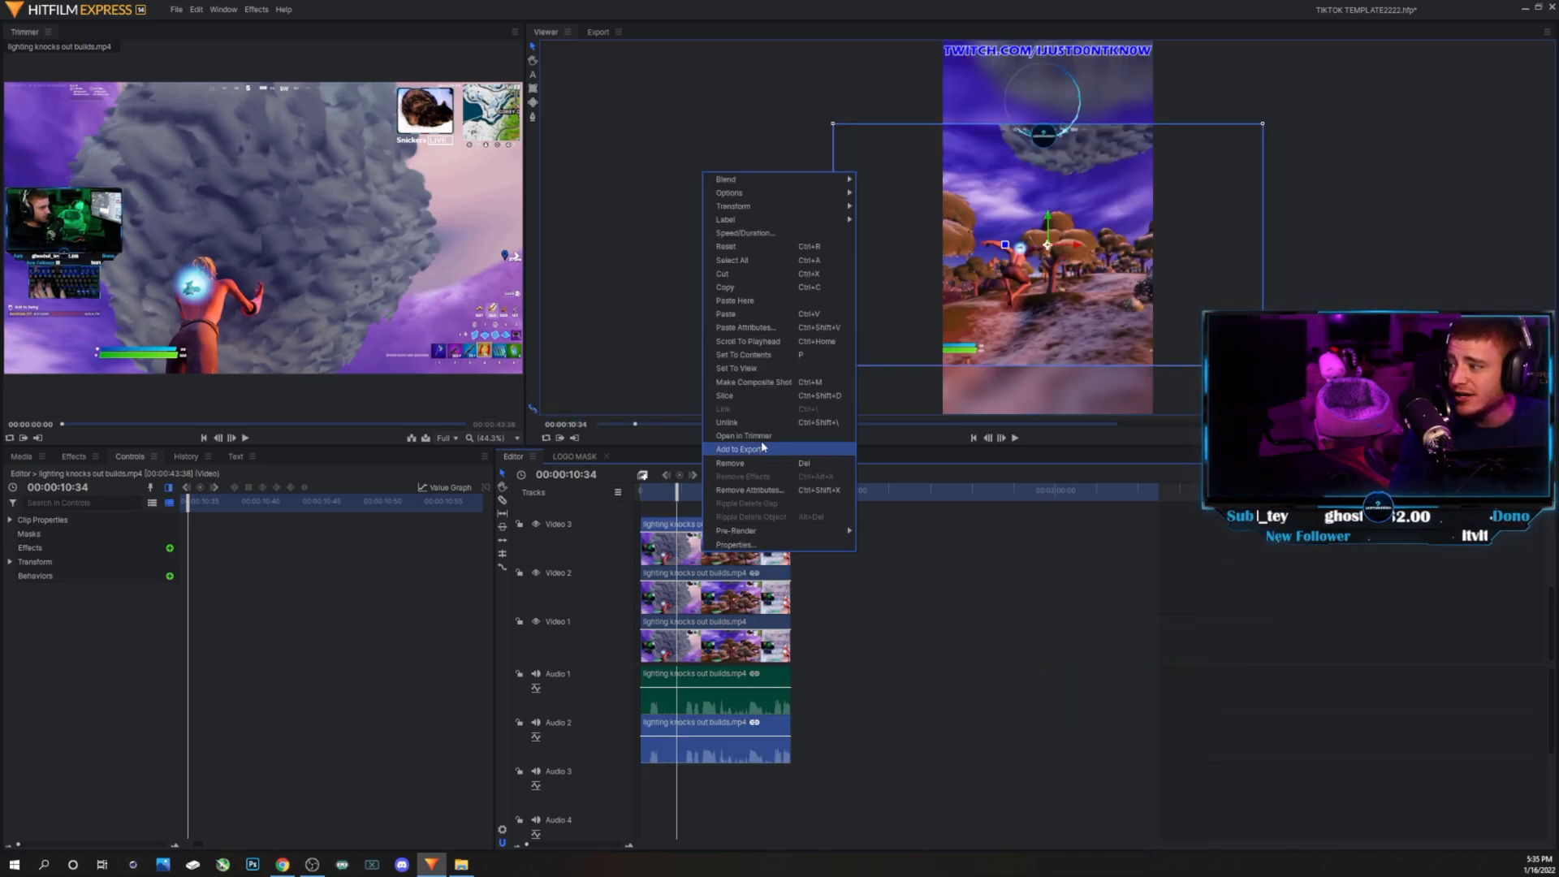
click(755, 382)
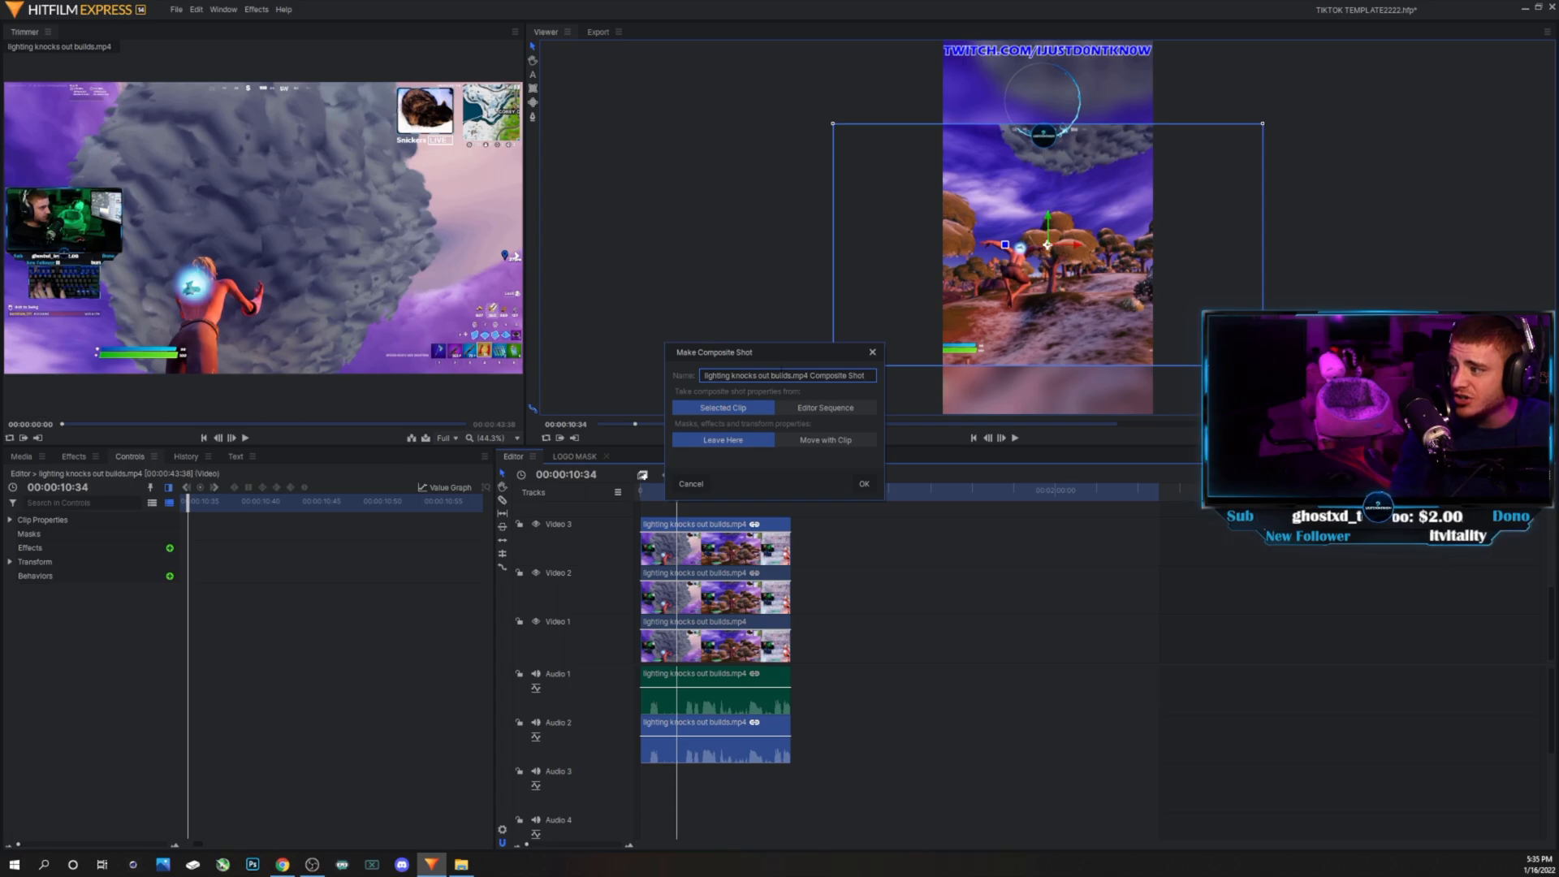
triple_click(781, 373)
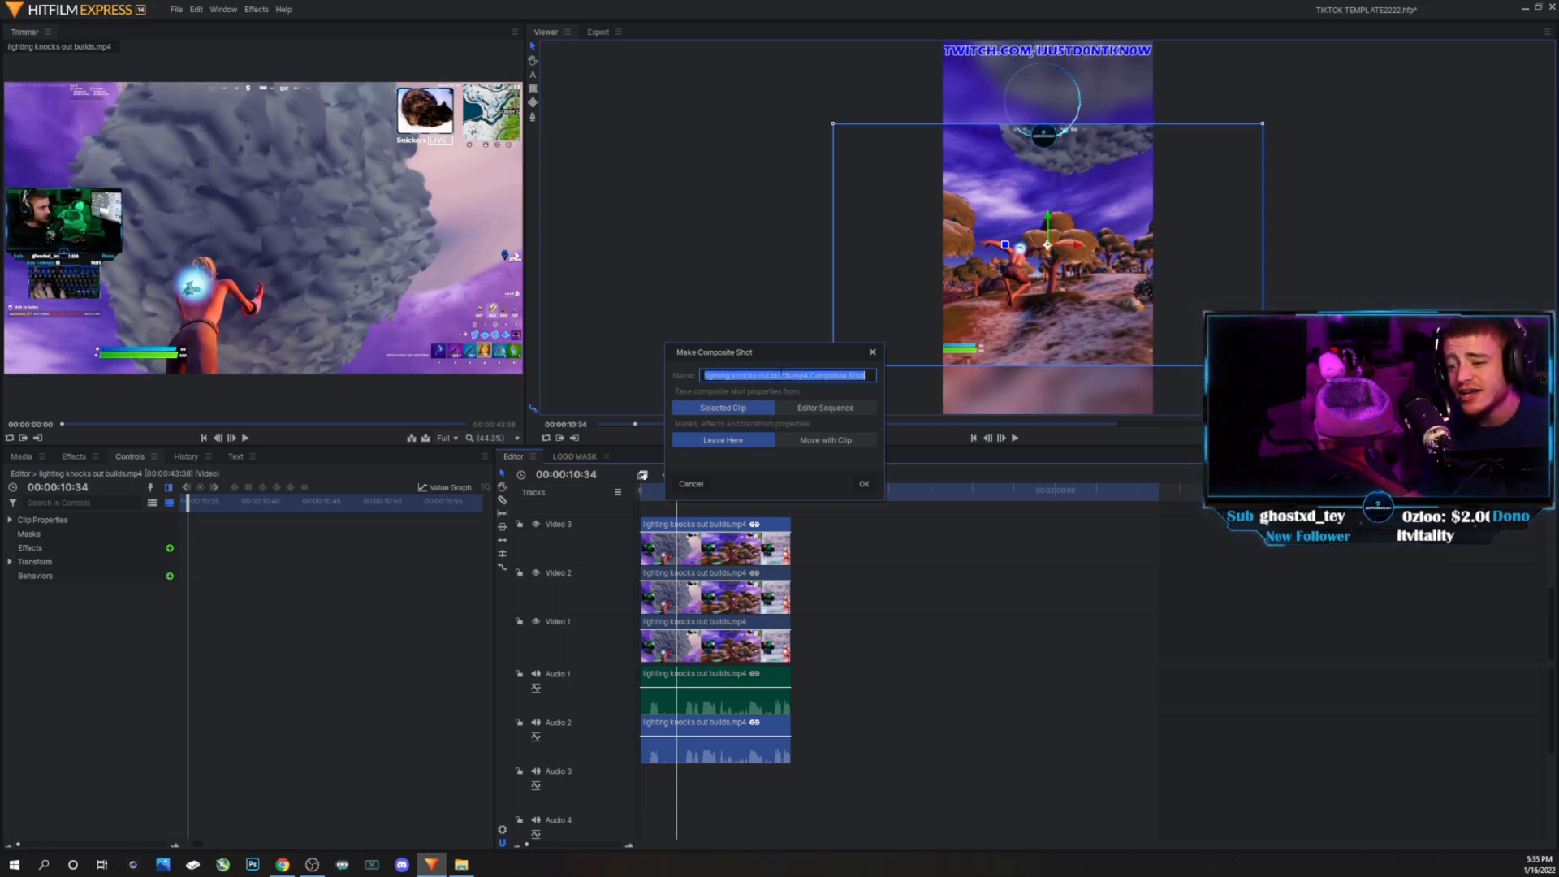
text(fas)
text(ce)
click(863, 483)
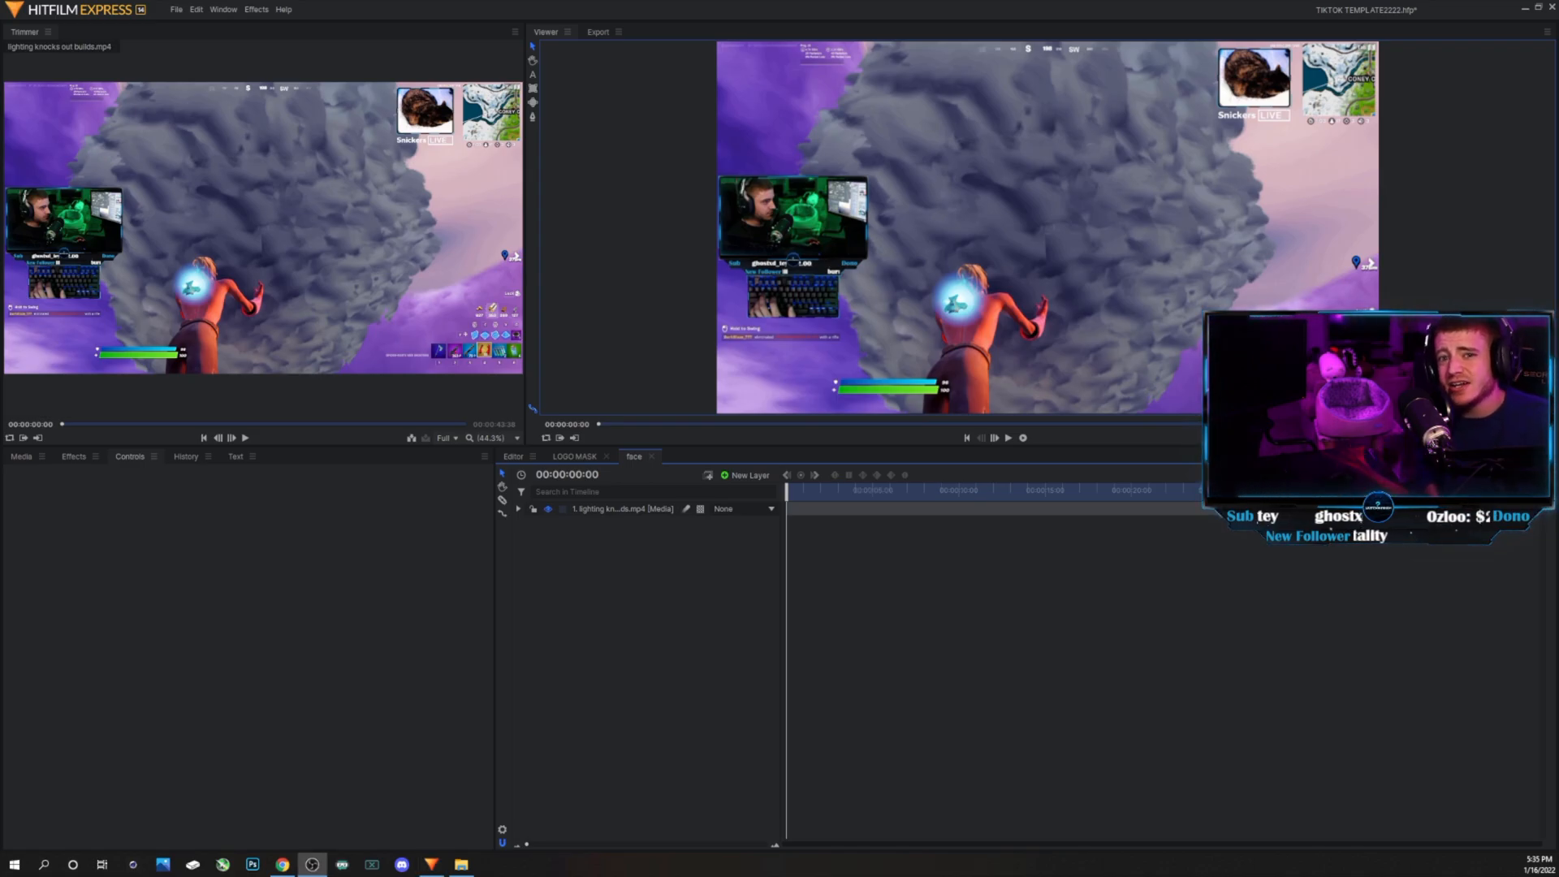
- Draw a circular mask around the streamer's face in the webcam area of the face composite shot
mouse_move(364, 291)
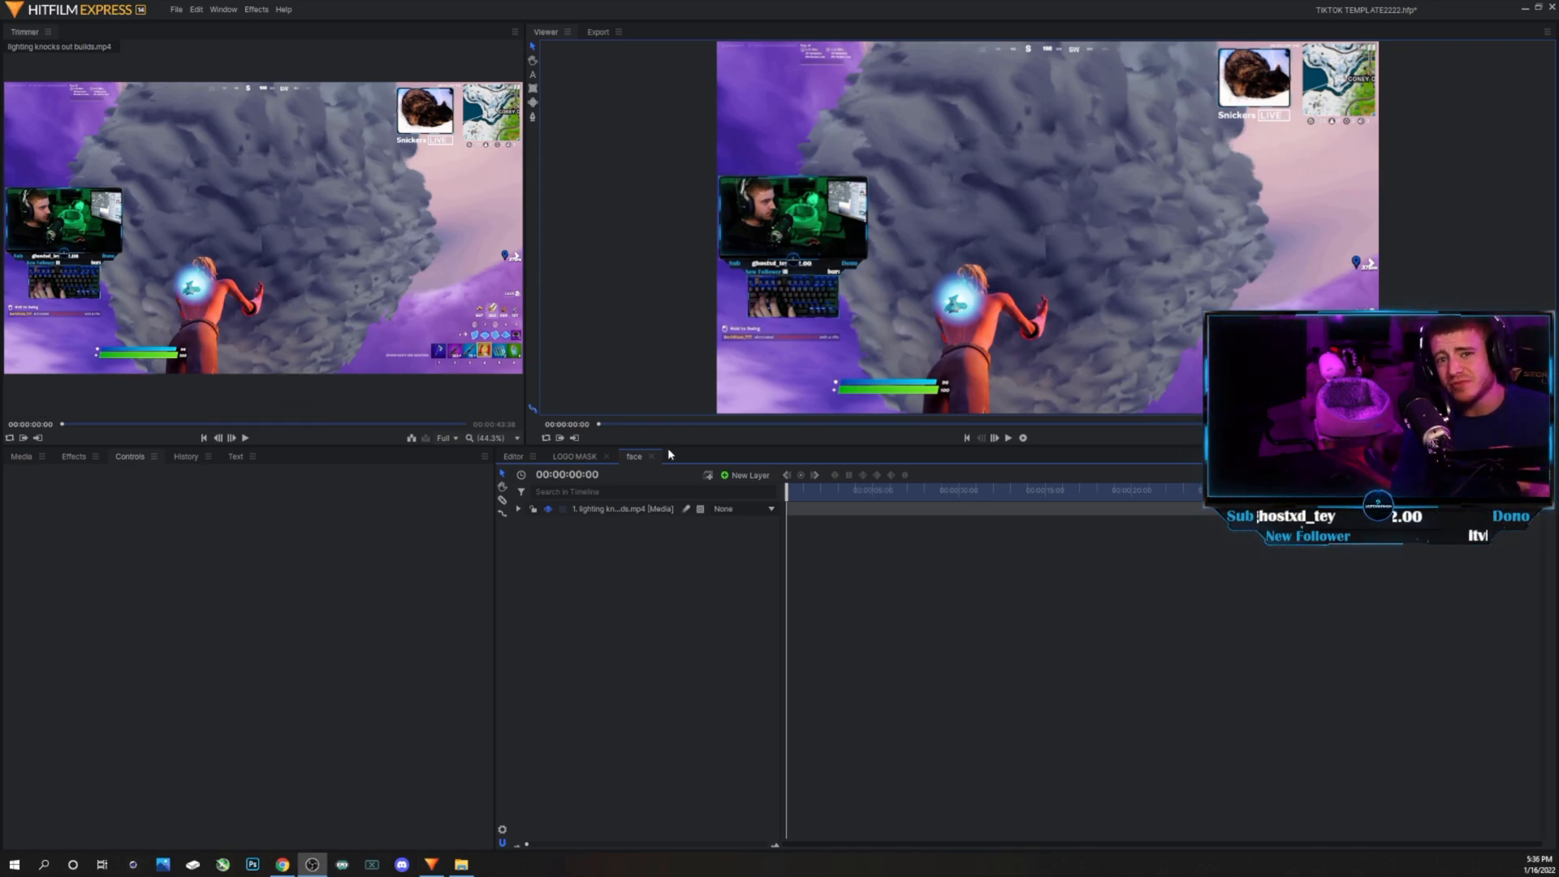
click(534, 103)
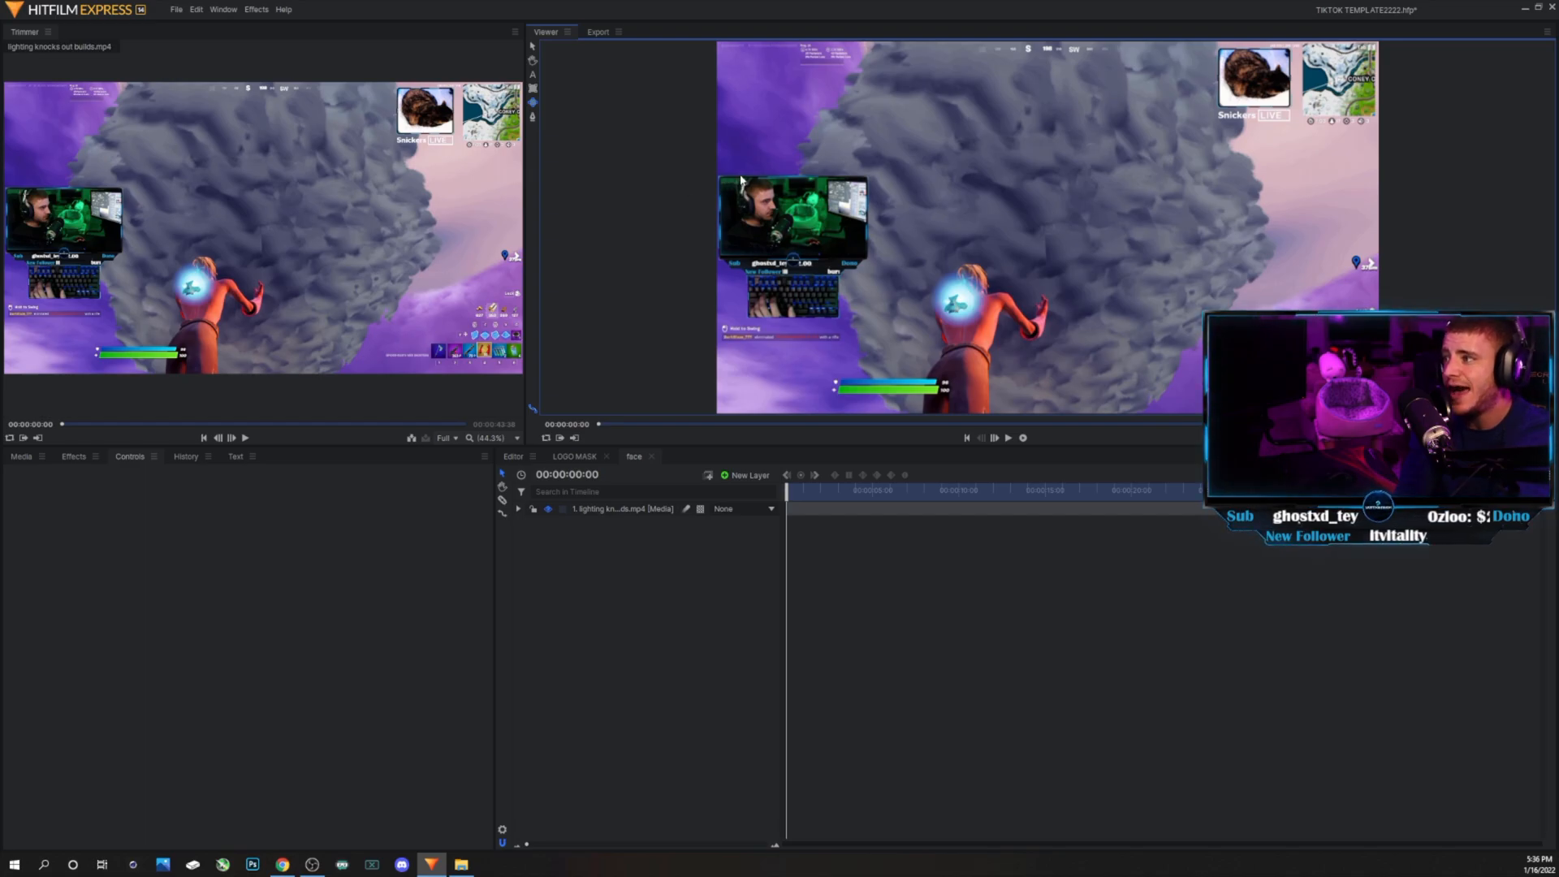
drag(739, 182, 958, 265)
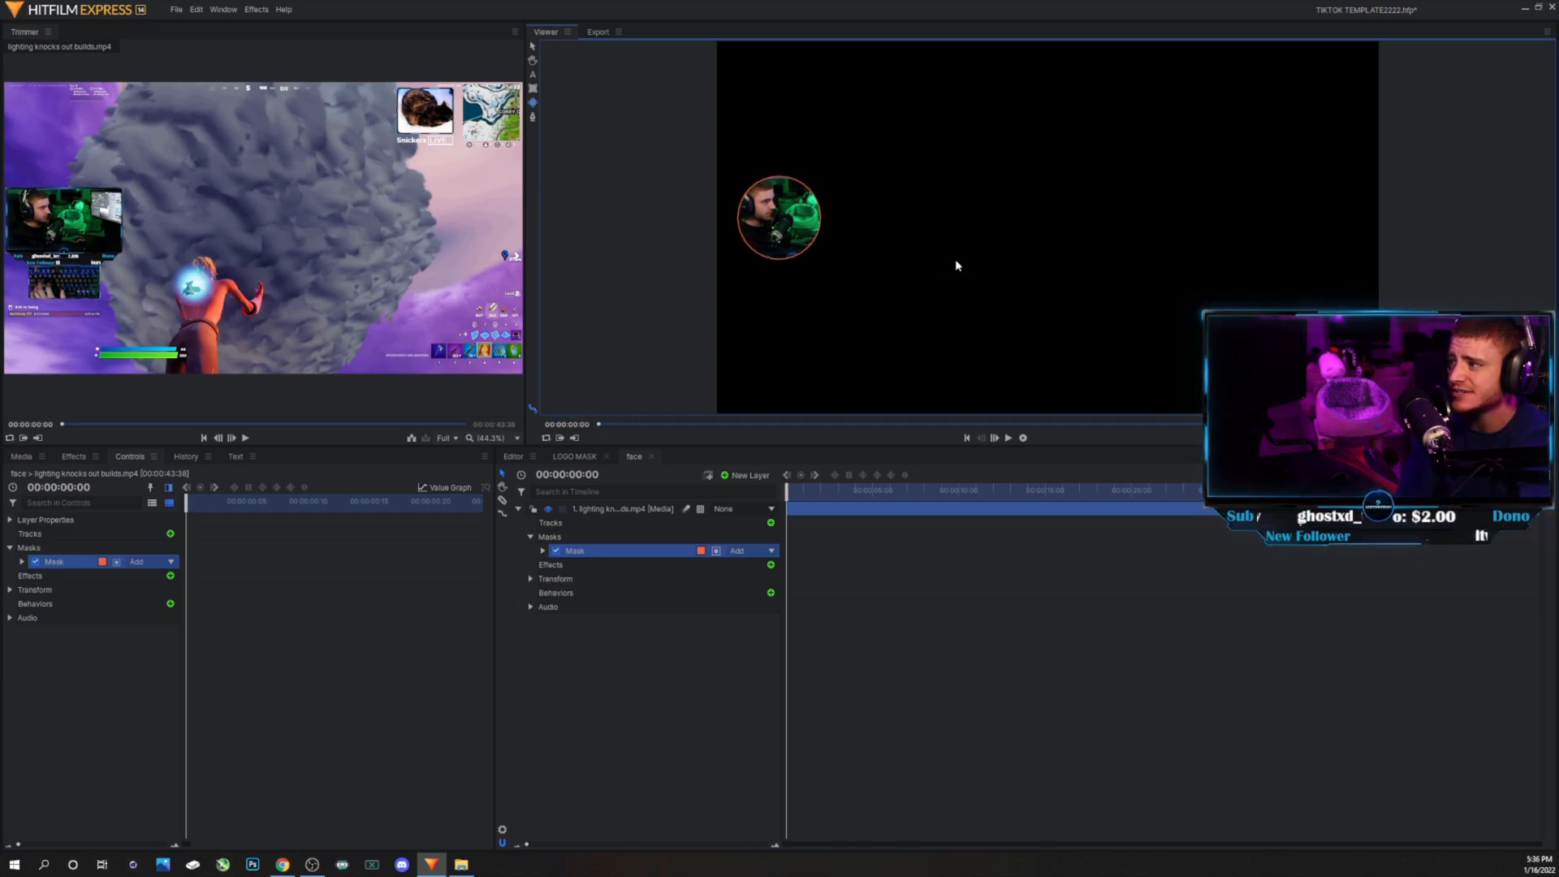
click(533, 47)
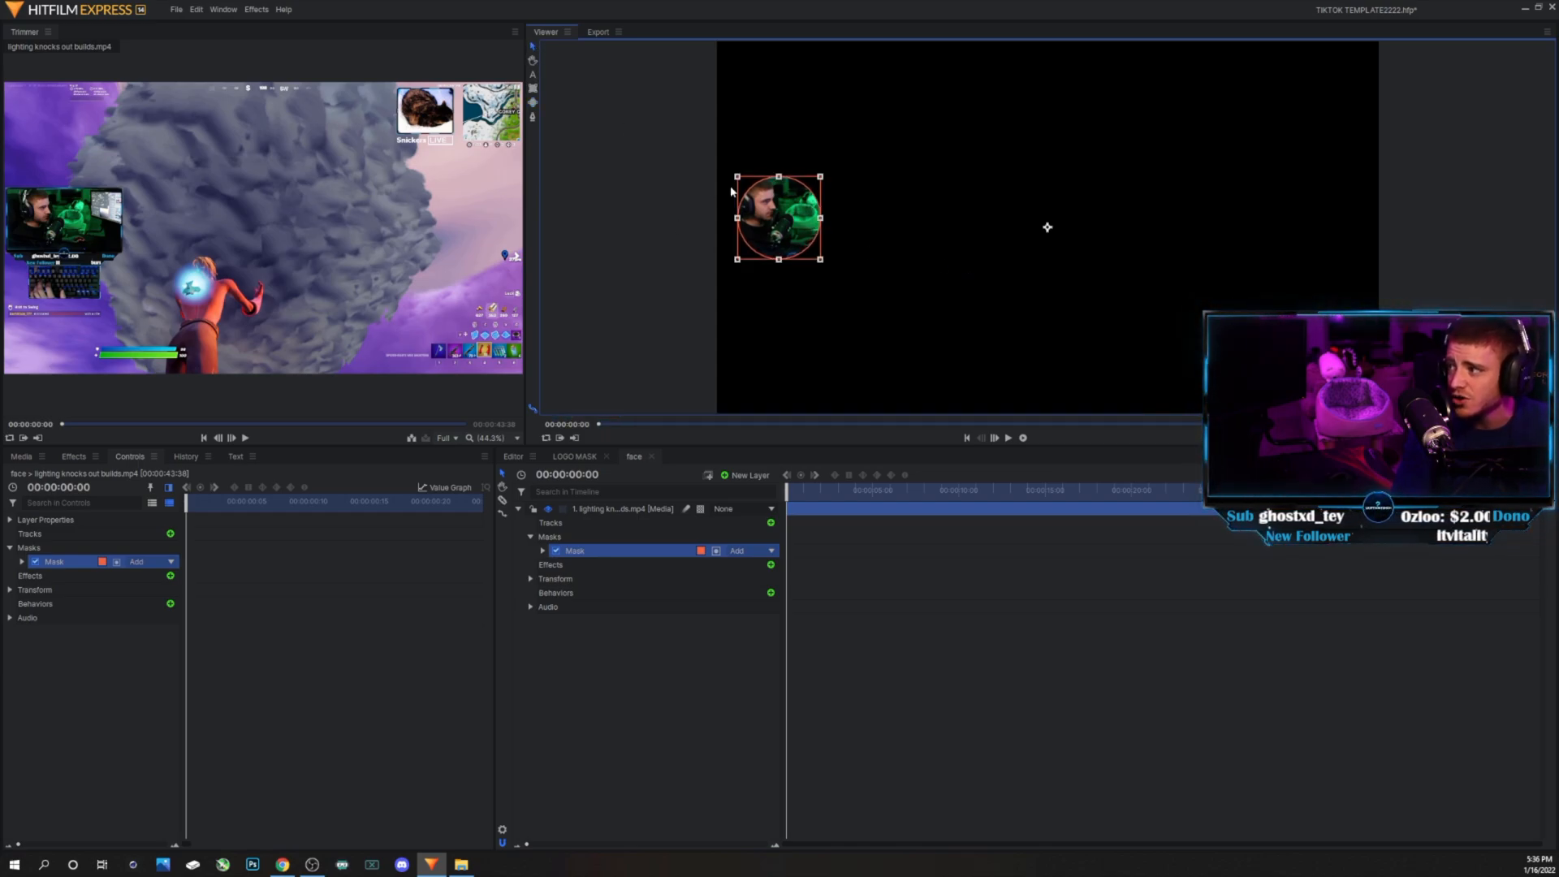
- Nudge the masked face layer slightly, then reposition and enlarge the face clip in the editor sequence so it fills the logo ring
drag(790, 219, 793, 220)
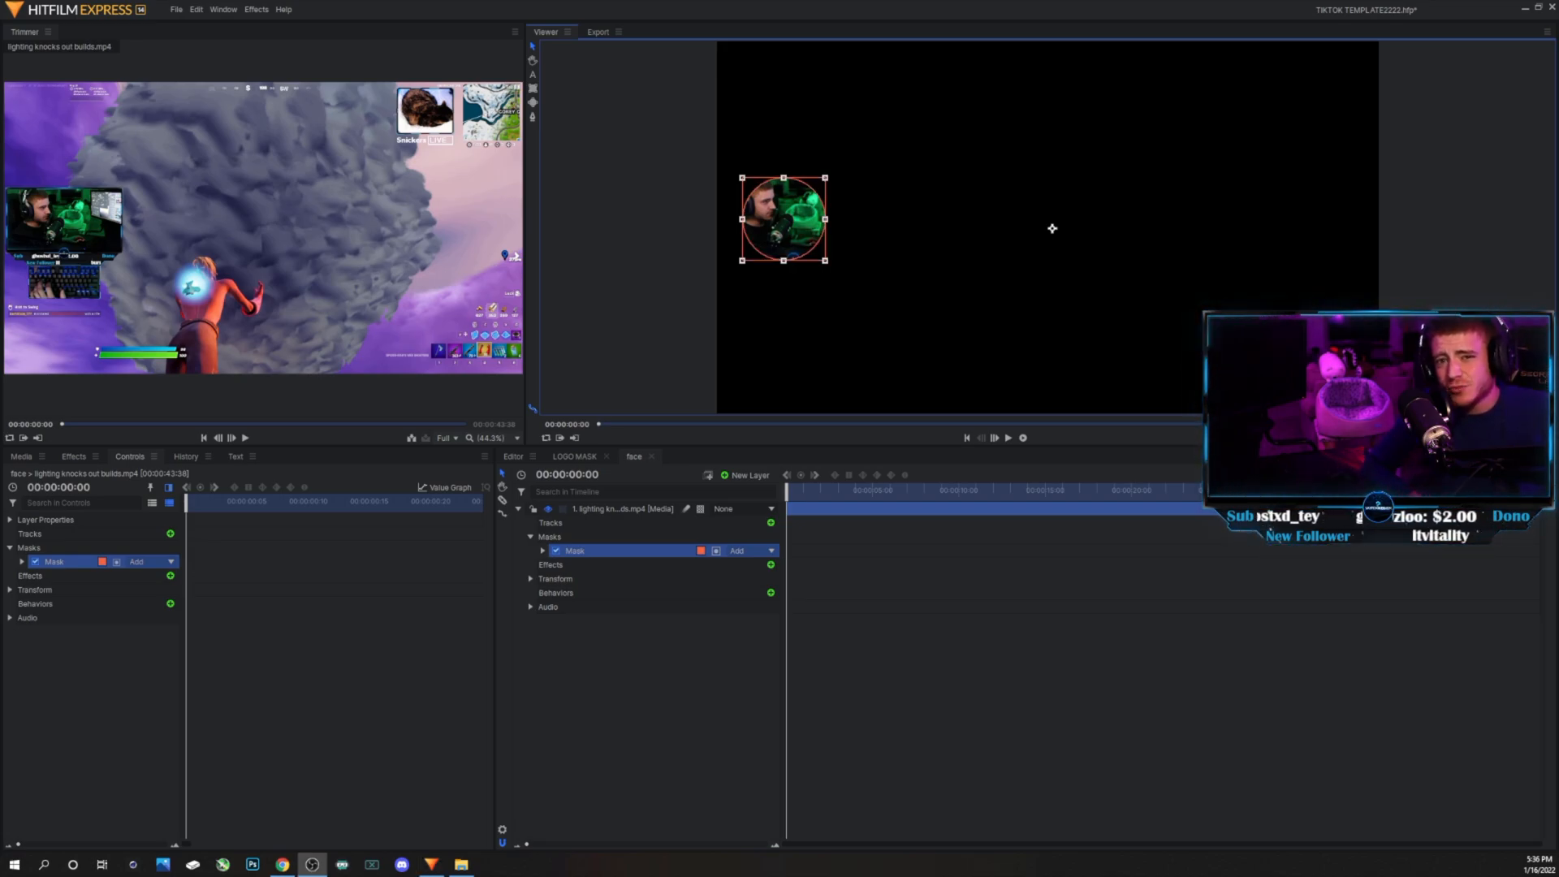
click(512, 457)
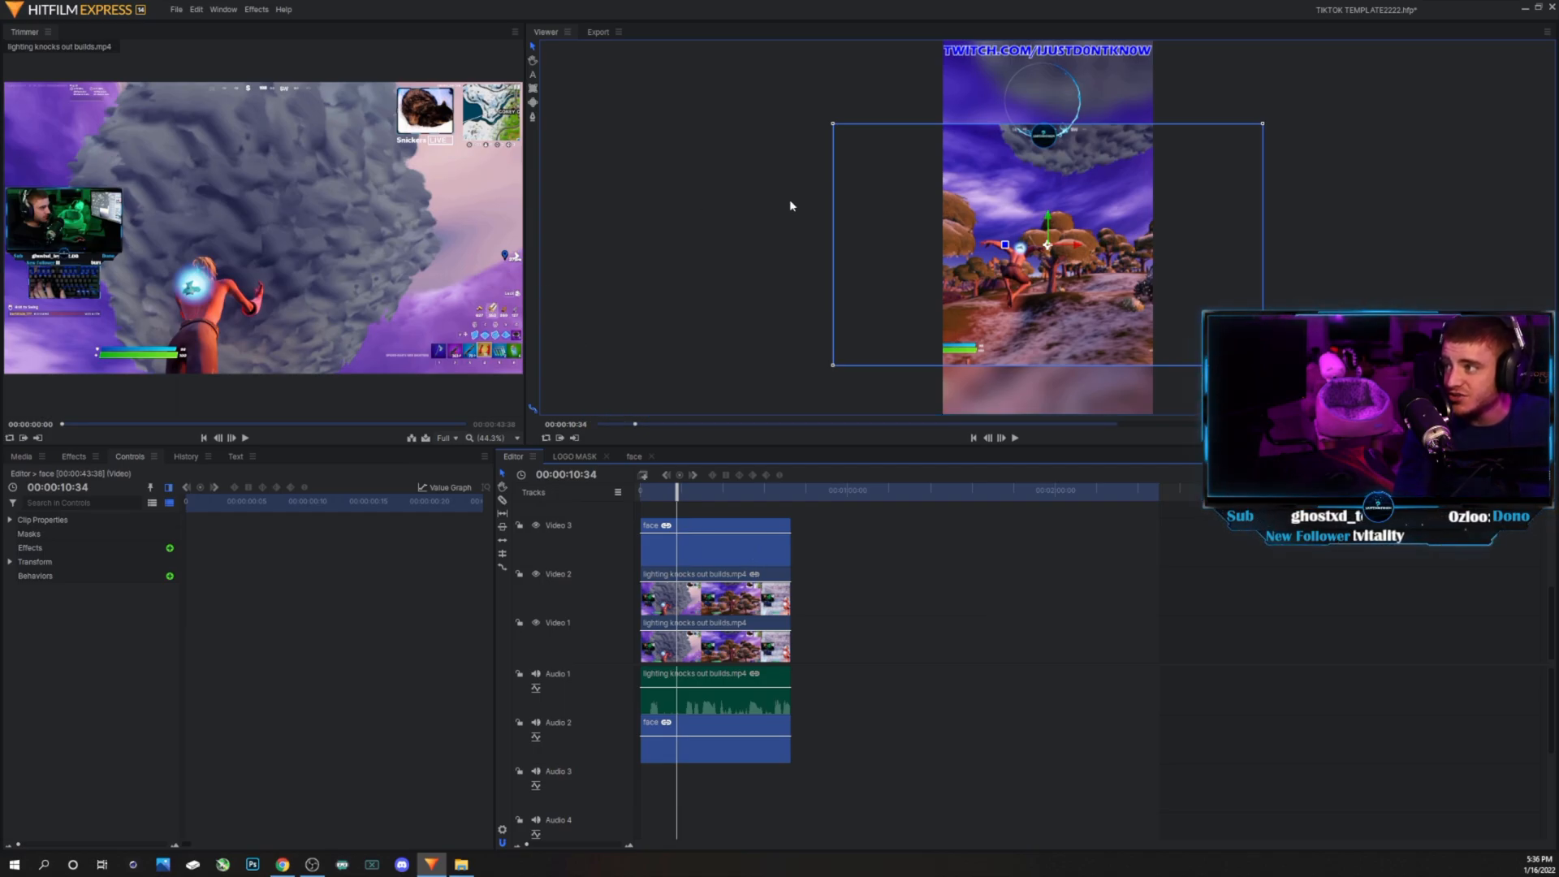
drag(1040, 272, 1199, 267)
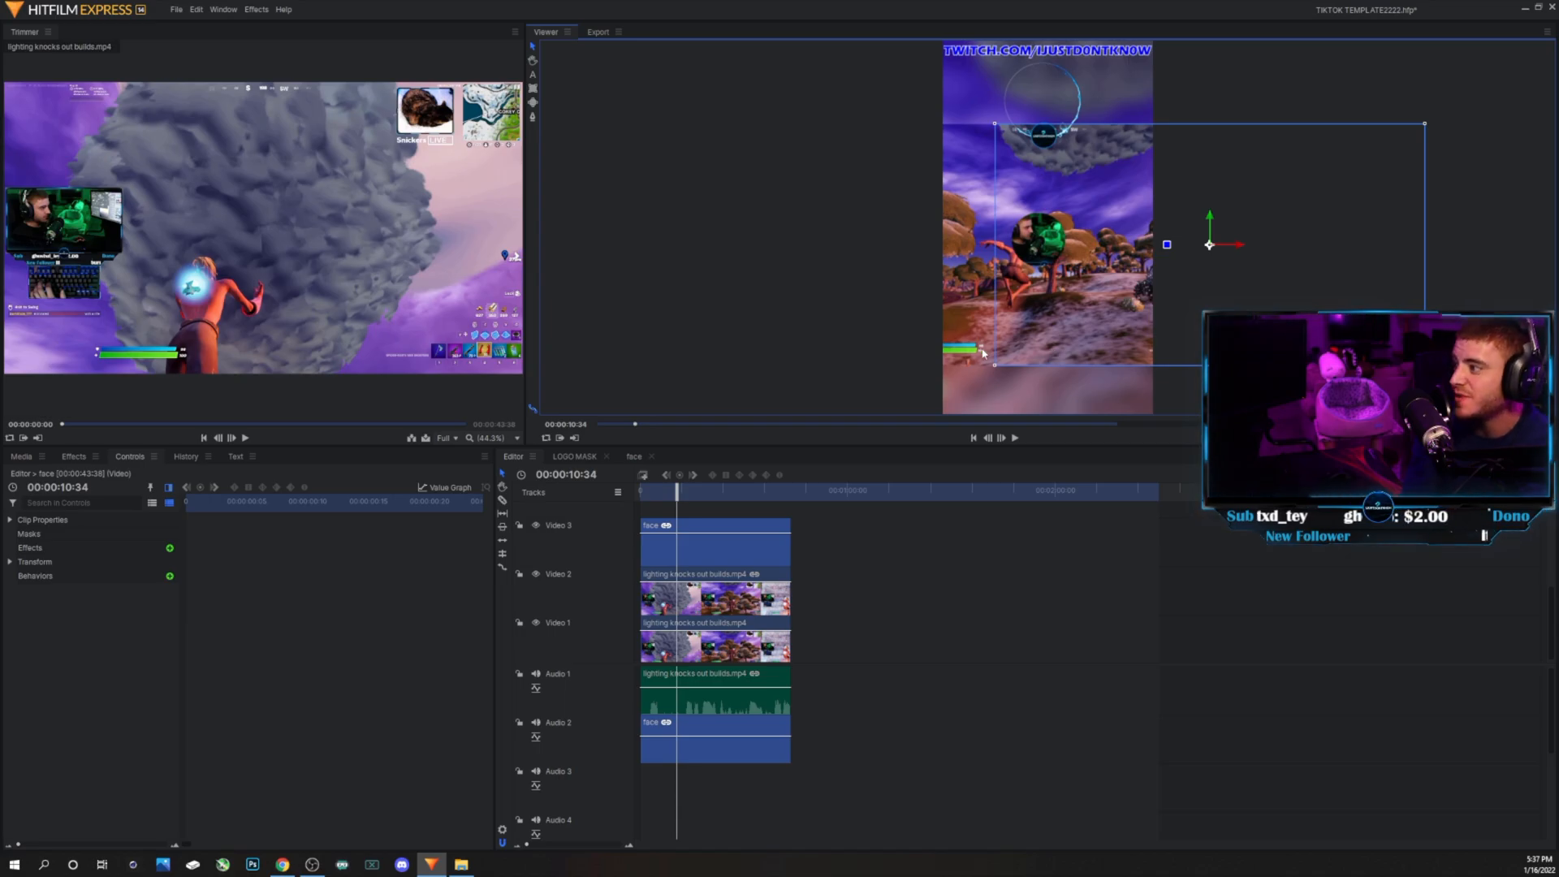
drag(996, 370, 969, 371)
drag(1173, 291, 1252, 158)
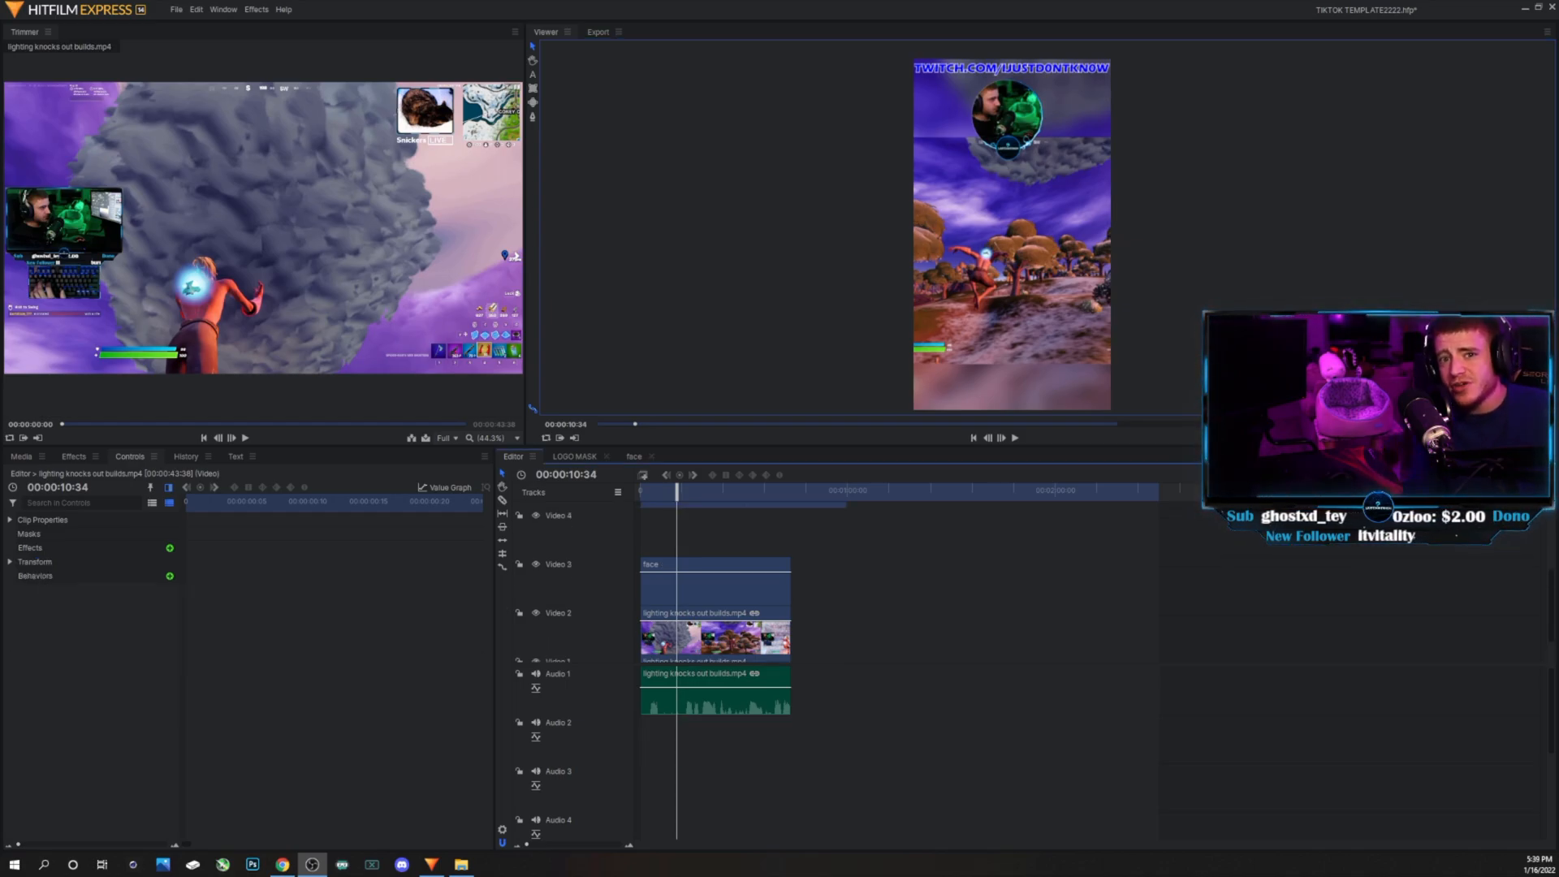
- Duplicate the Video 2 gameplay clip onto the Video 4 track, aligned with the start of the timeline
right_click(744, 636)
click(783, 372)
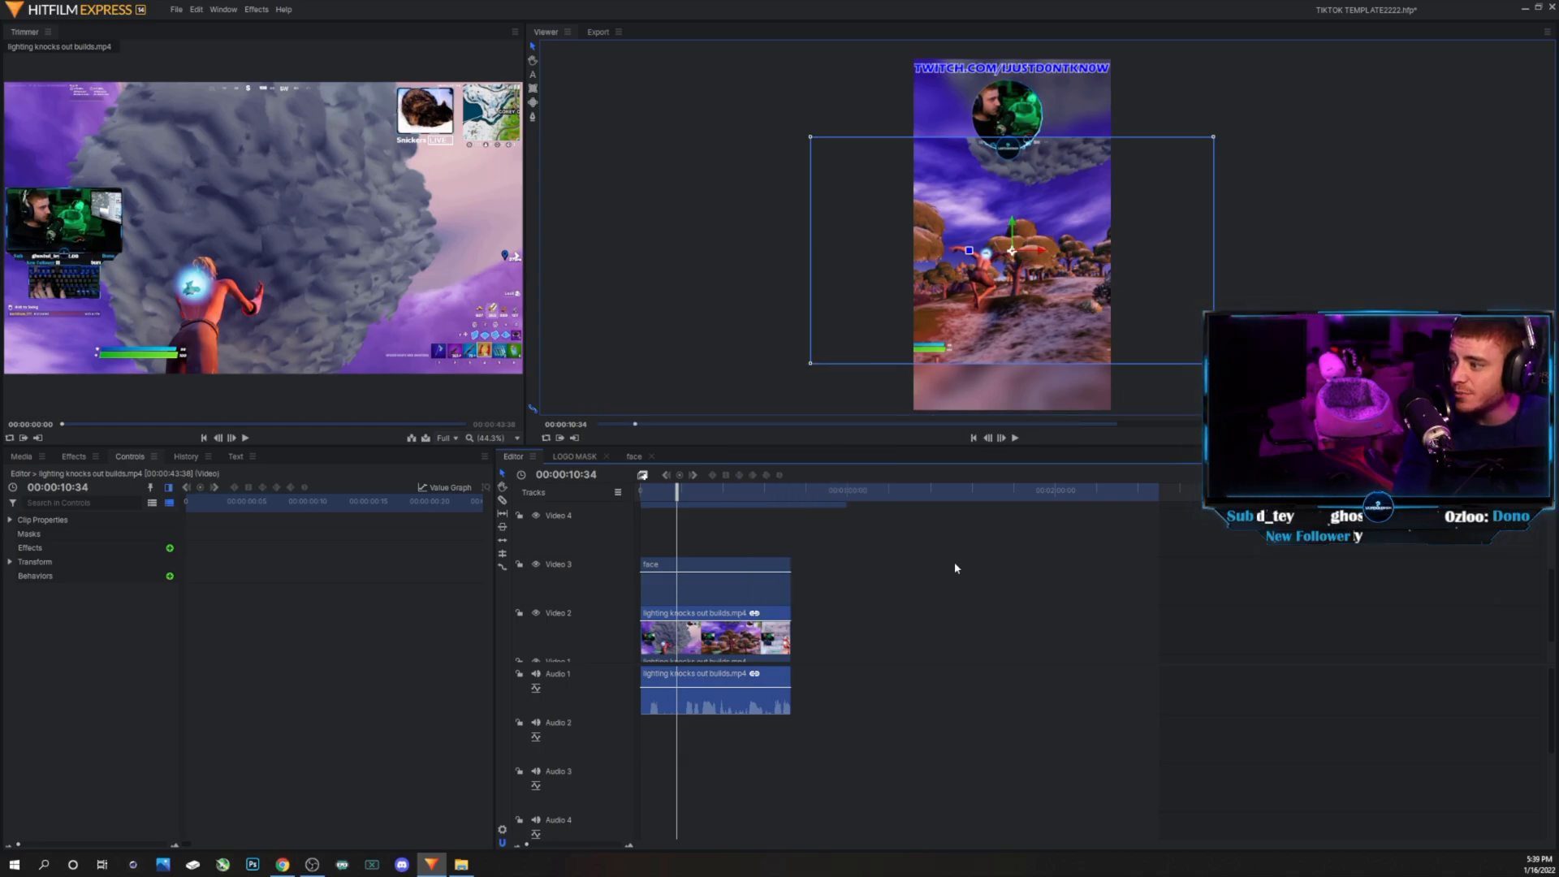
click(1015, 554)
right_click(1015, 554)
click(1056, 644)
drag(1060, 566, 685, 567)
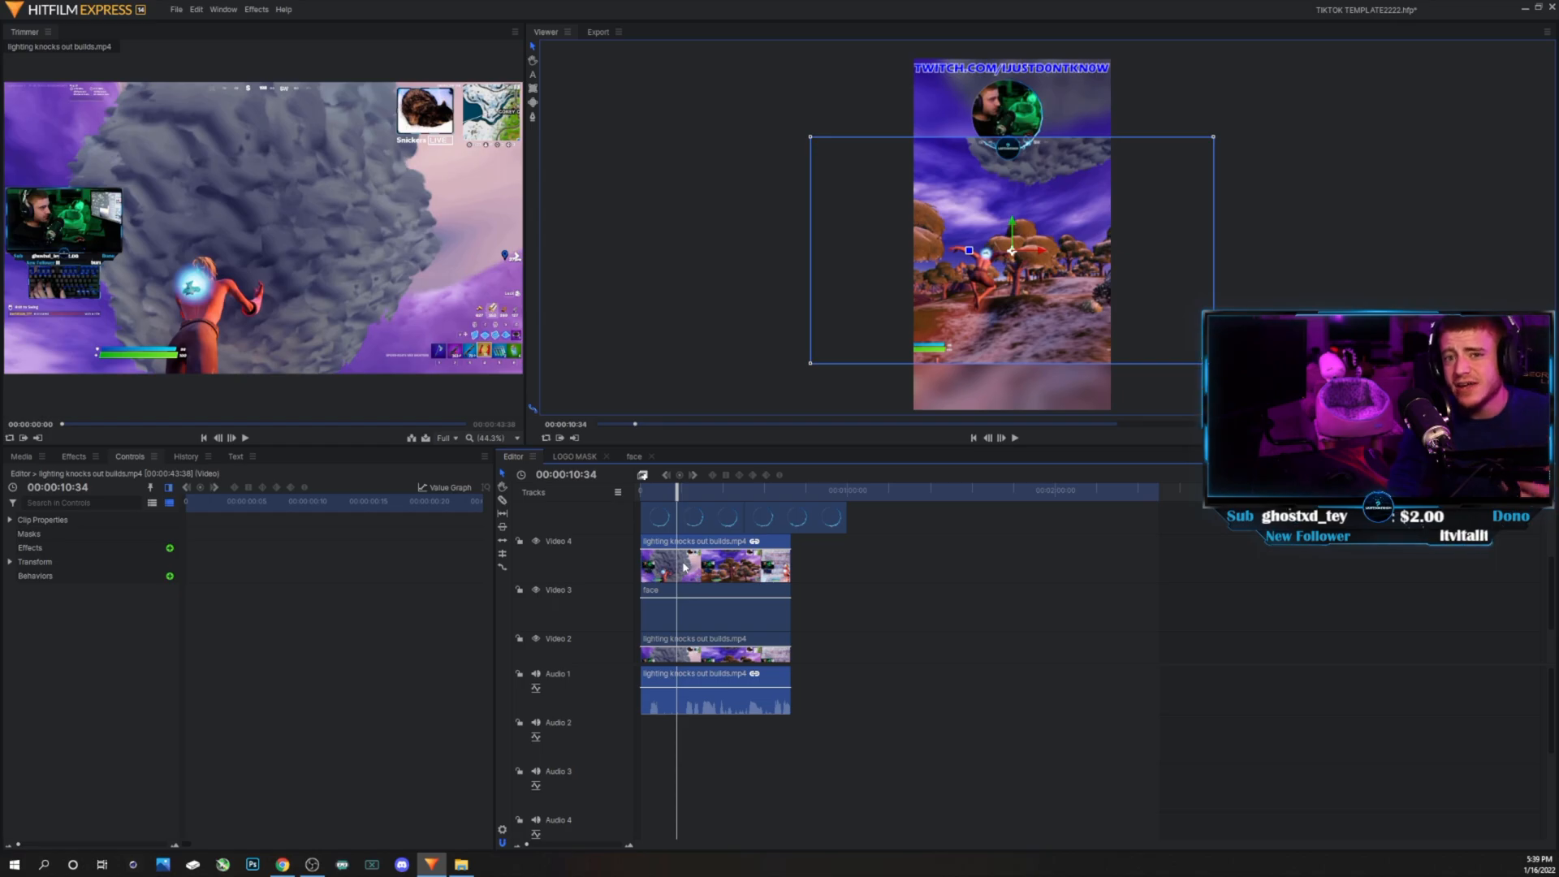
- Make a composite shot named "keyboardosite Shot" from the Video 4 clip, using the selected clip's properties and the Leave Here option
right_click(739, 561)
click(808, 389)
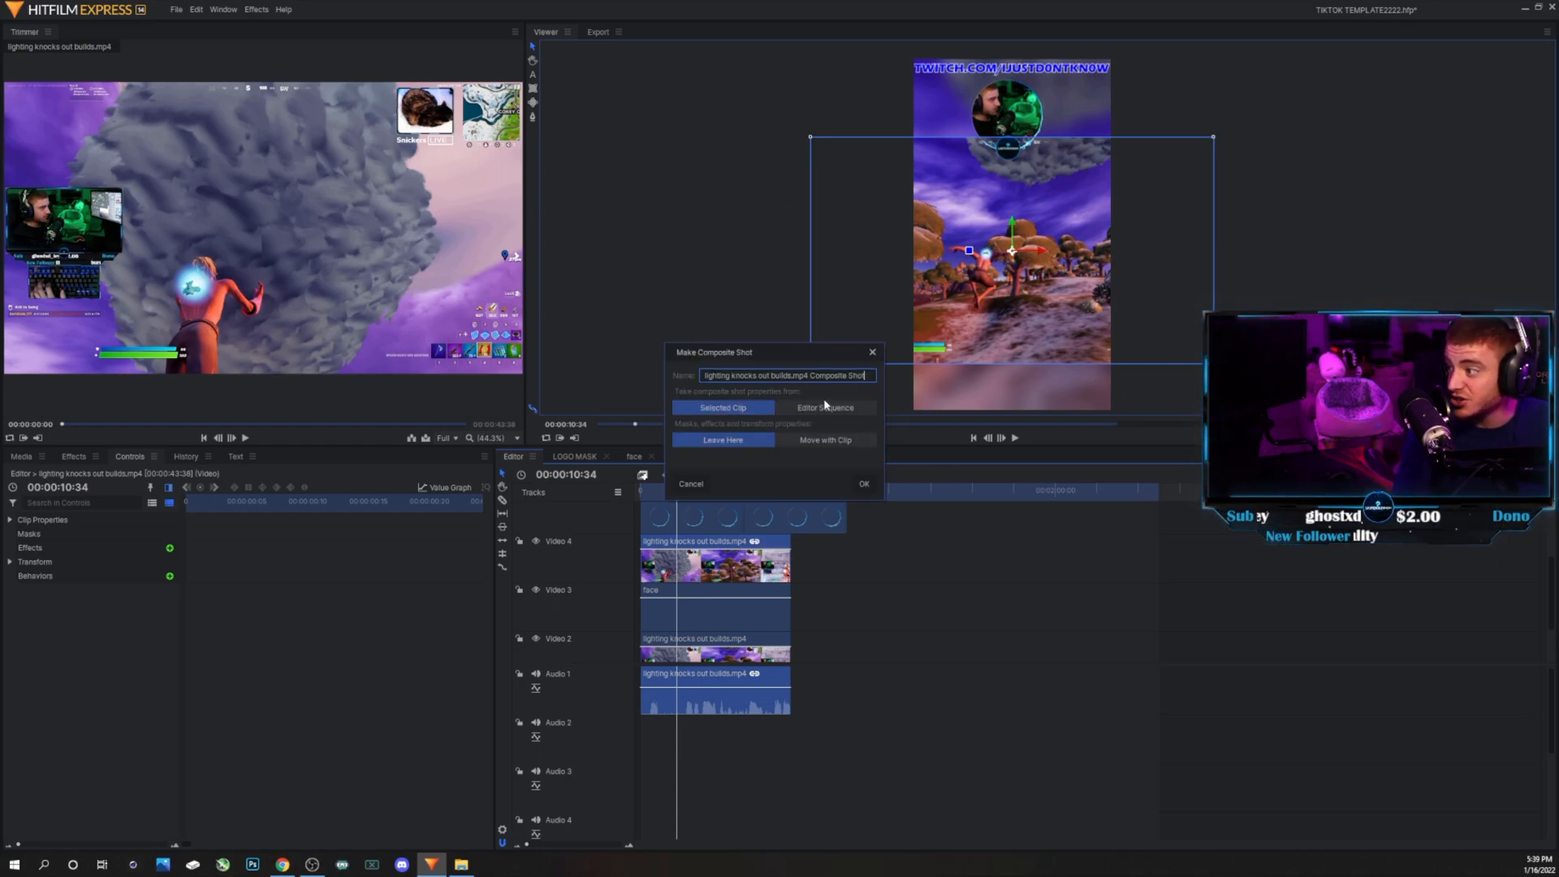
drag(705, 375, 830, 376)
text(keyboard)
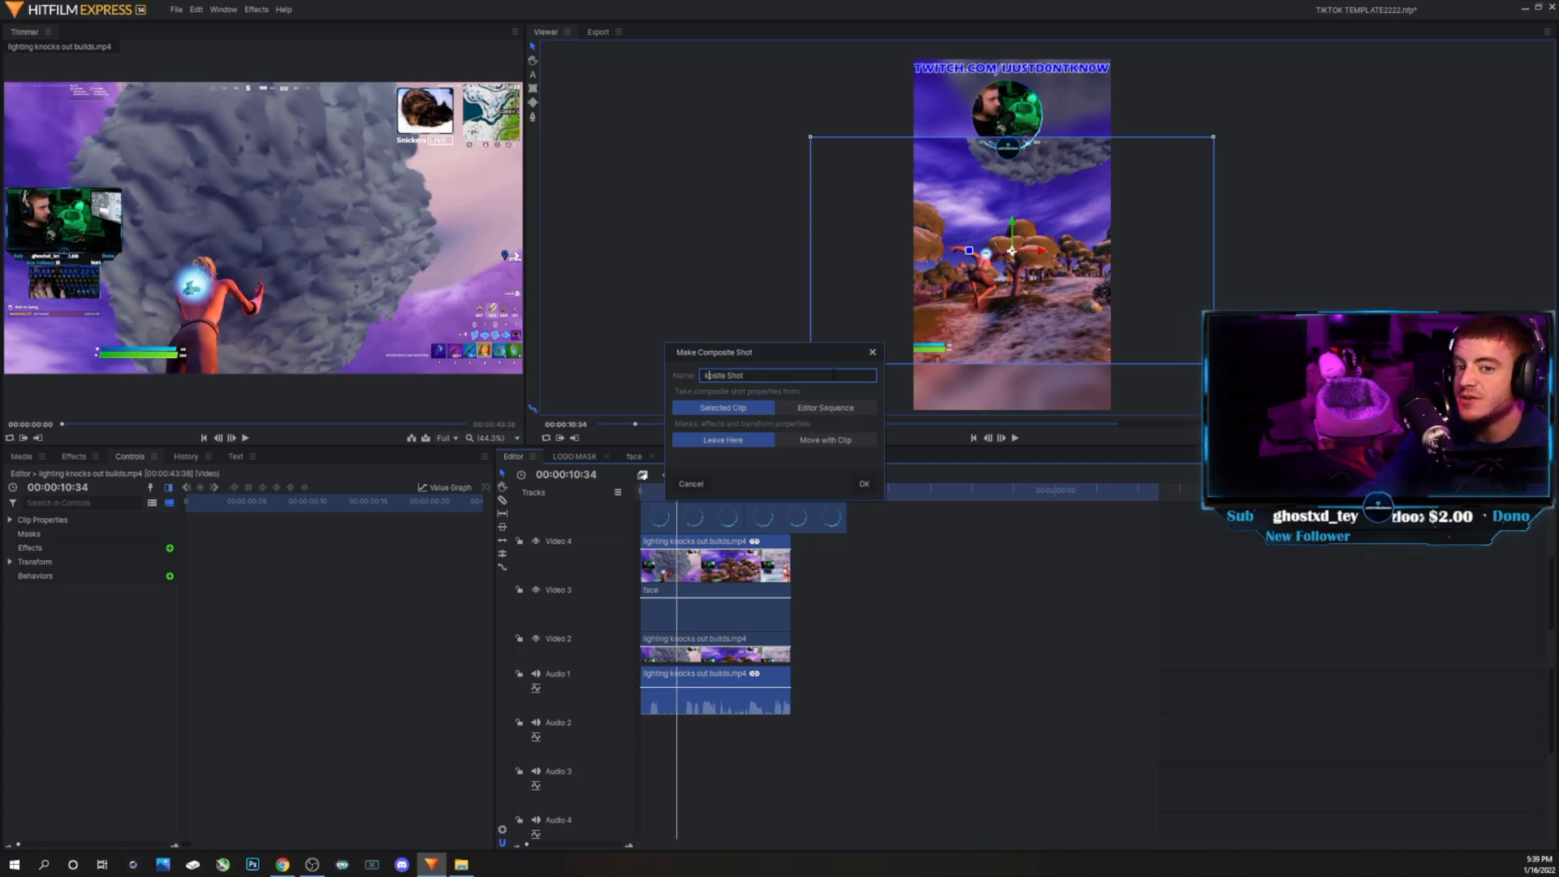
key(Return)
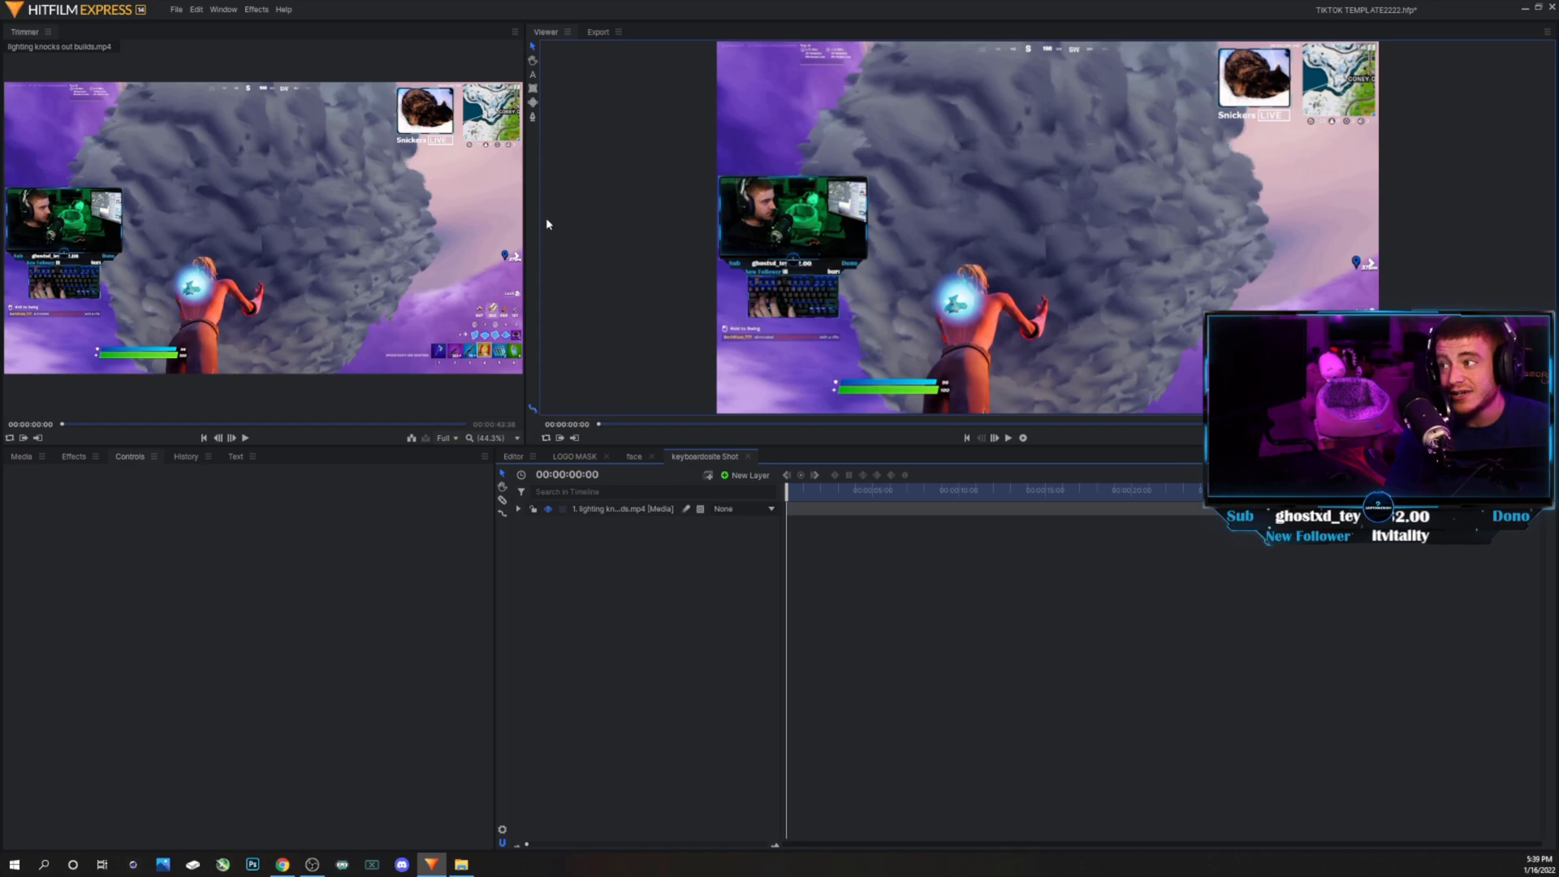
- Draw a rectangular mask around the keyboard camera in the keyboard composite shot and return to the editor sequence
click(533, 89)
mouse_move(748, 276)
mouse_down()
mouse_move(852, 320)
mouse_move(837, 317)
mouse_up()
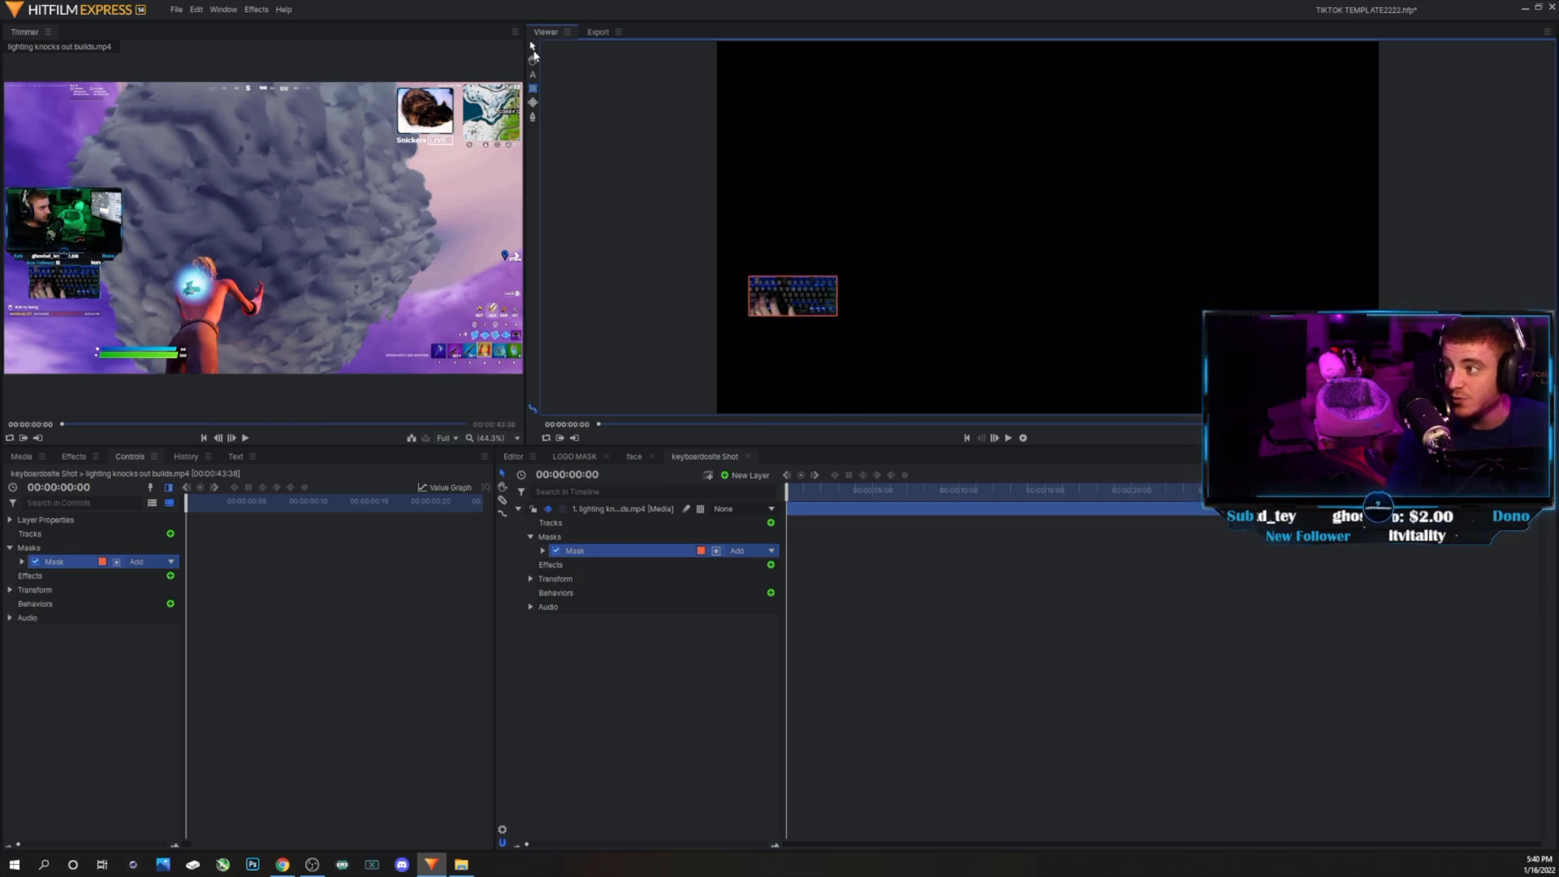
click(518, 457)
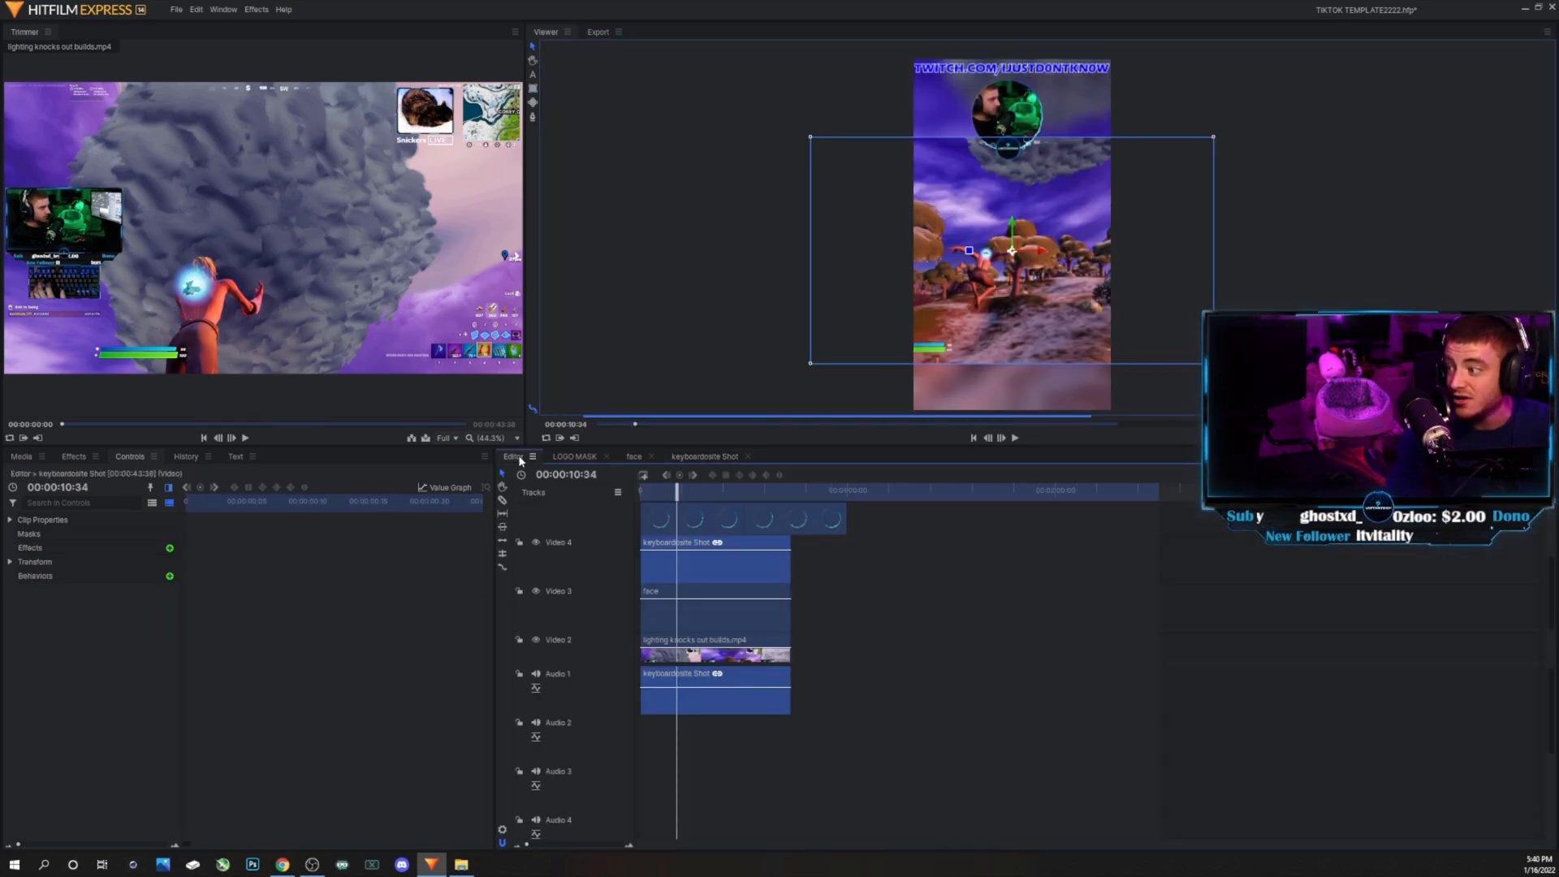
- Enlarge the masked keyboard clip and place it centred in the blurred strip below the gameplay
drag(1012, 264, 1176, 259)
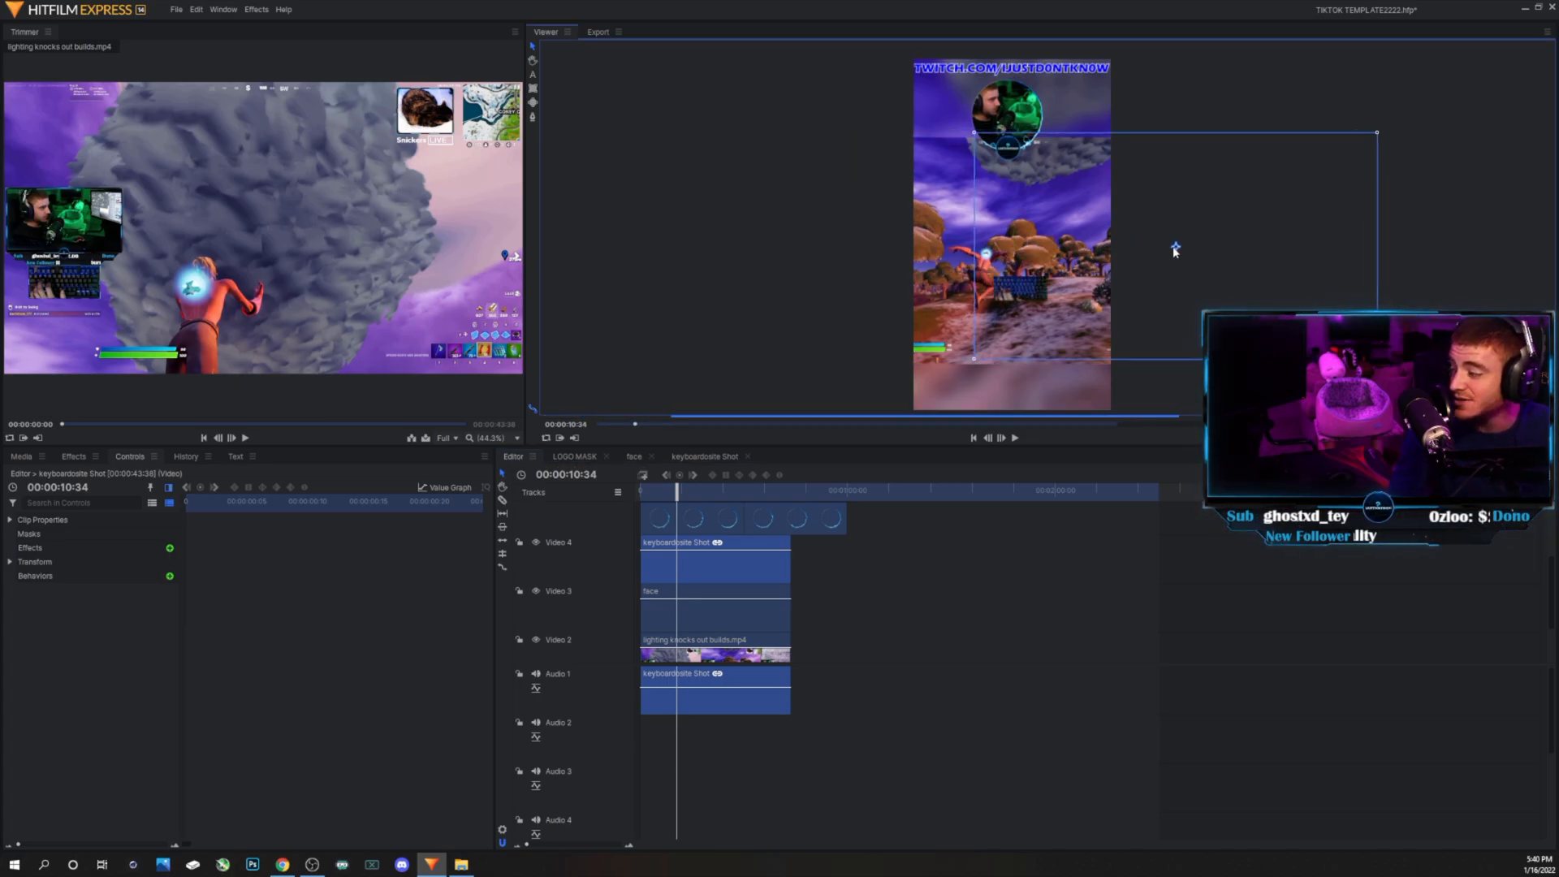
drag(981, 358, 762, 415)
drag(1208, 306, 1357, 351)
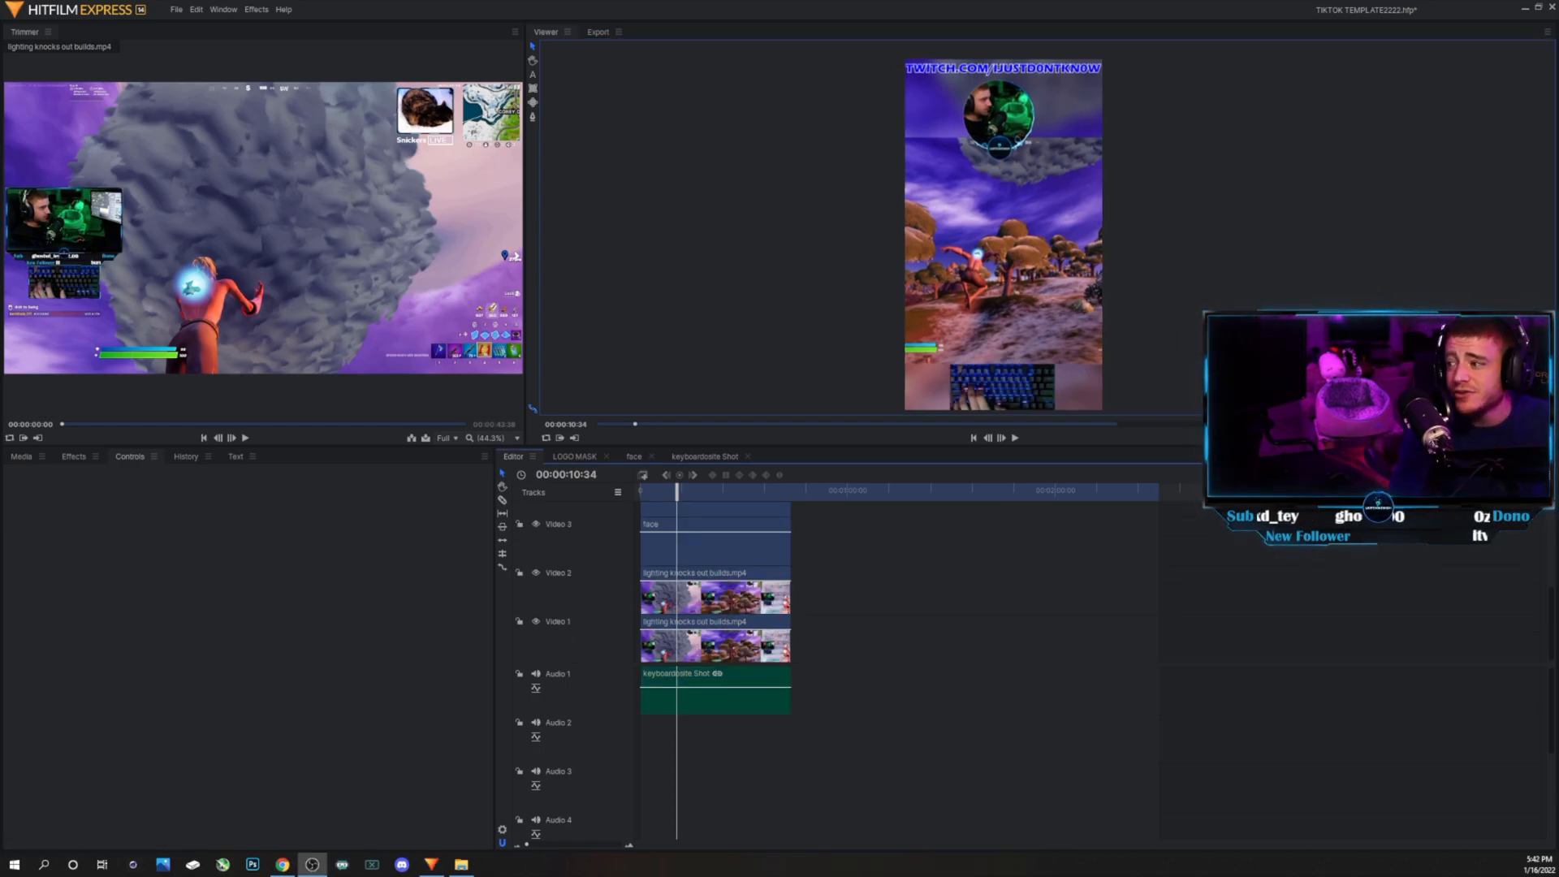
- Trim the overhanging ring, logo and text clips so they end together with the gameplay clips
key(ctrl+z)
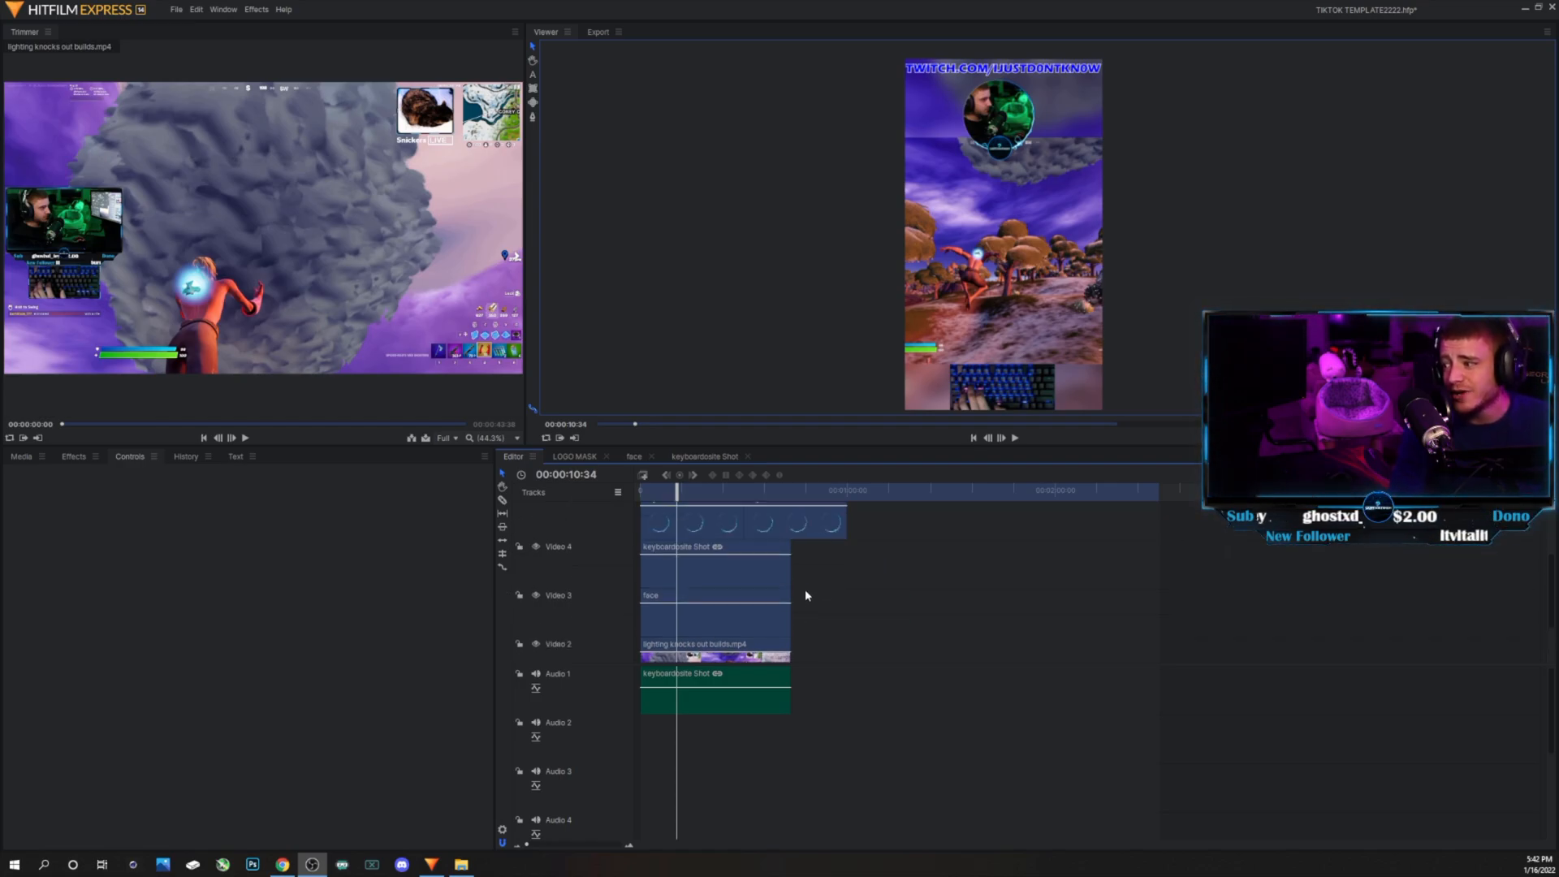
key(ctrl+z)
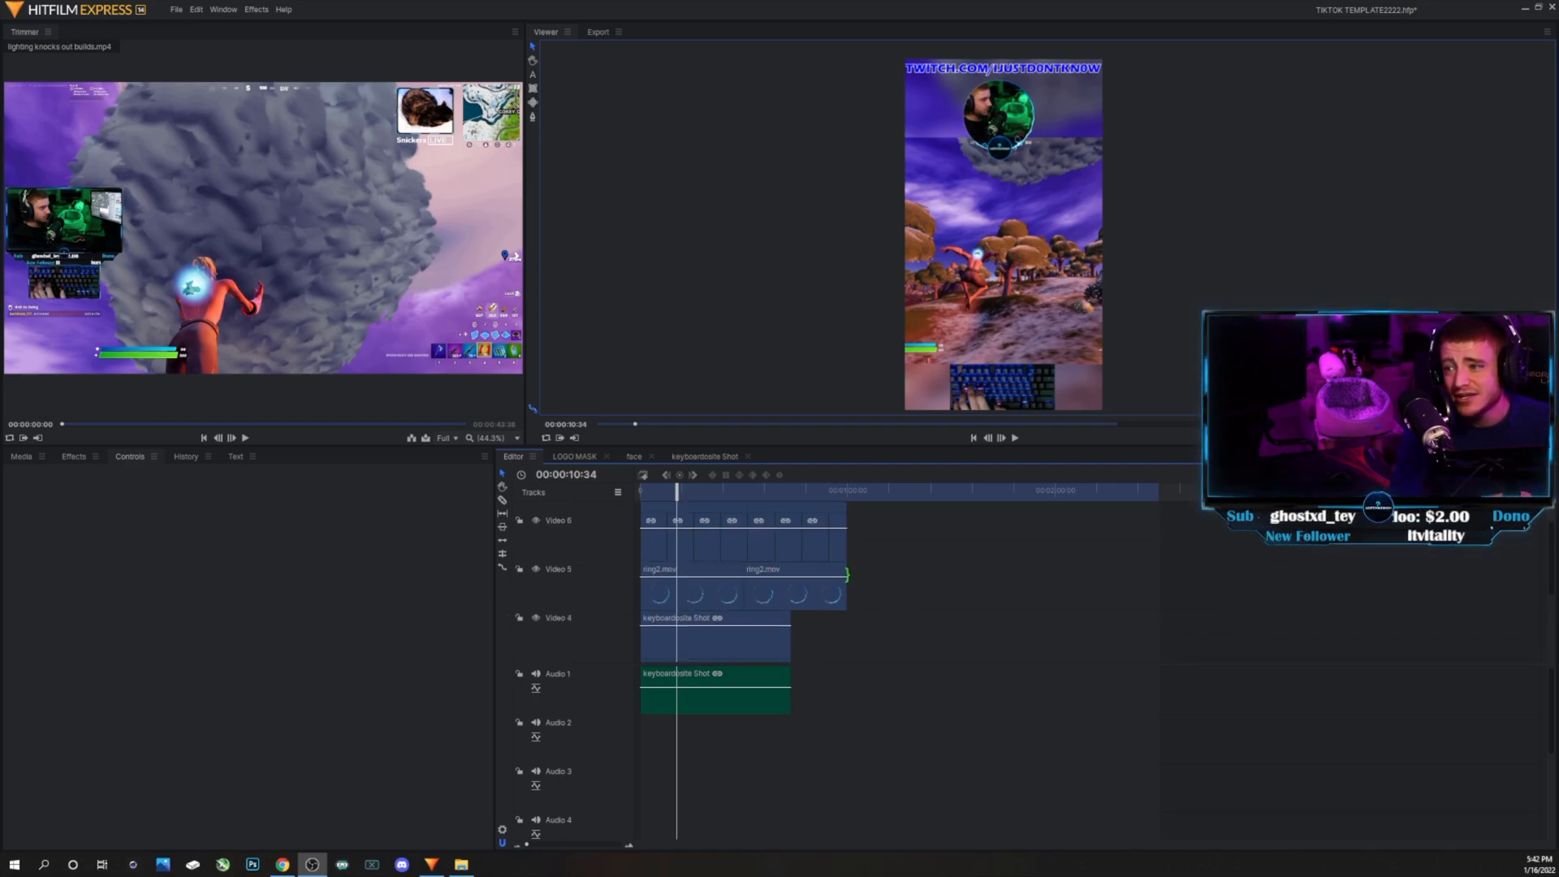
click(841, 576)
drag(848, 568, 804, 527)
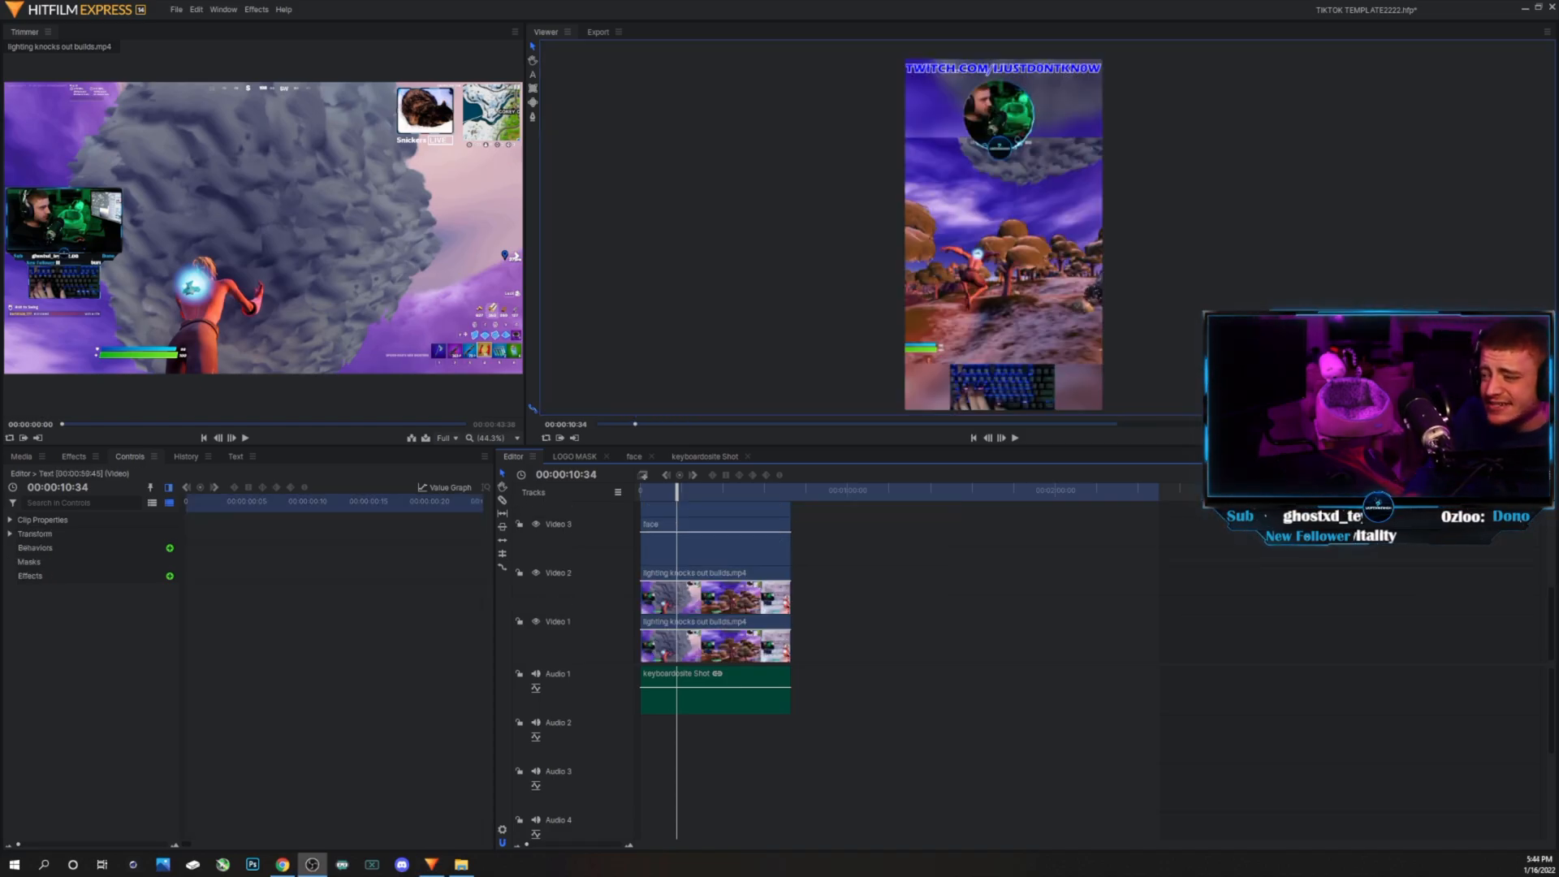
- Move the Text clip up to the Video 8 track and place talllkk.mp4 on Video 7 at the start of the timeline
scroll(830, 625, up, 3)
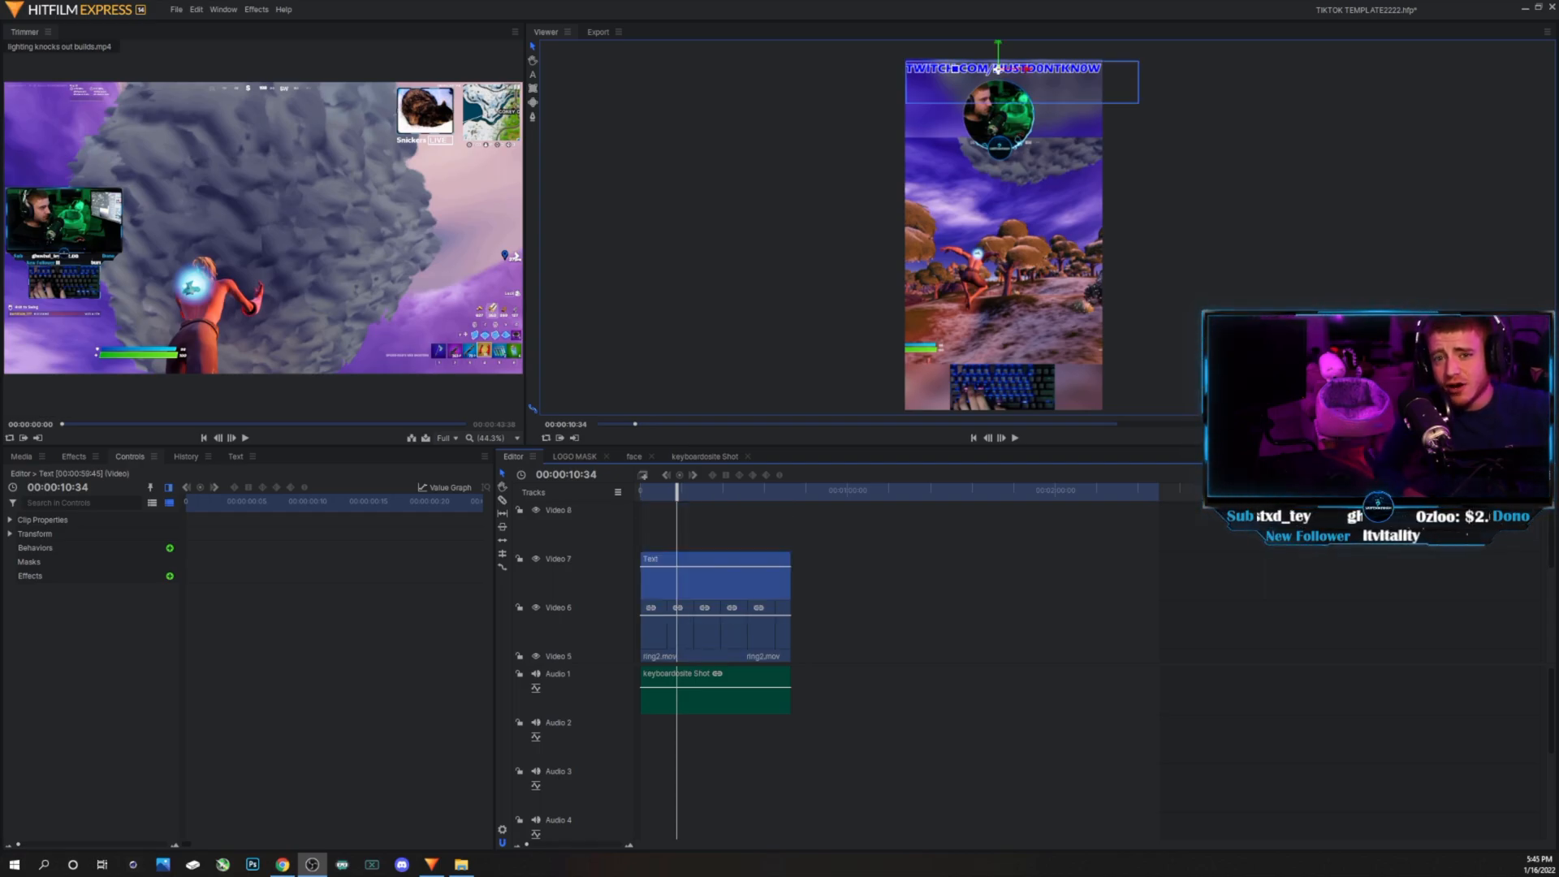
drag(700, 569, 686, 538)
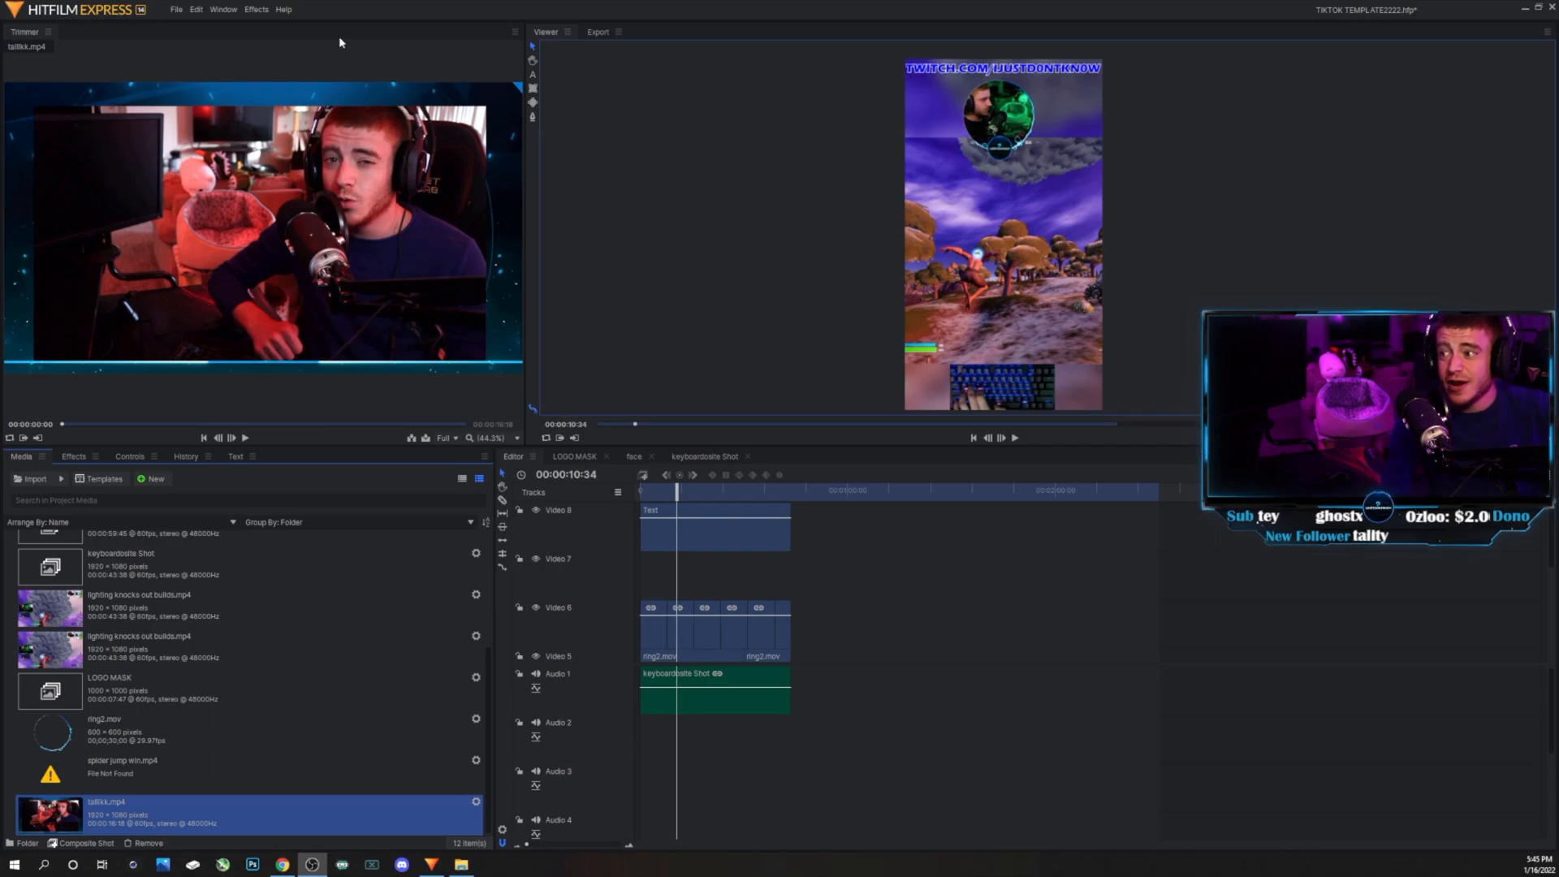
drag(221, 243, 640, 575)
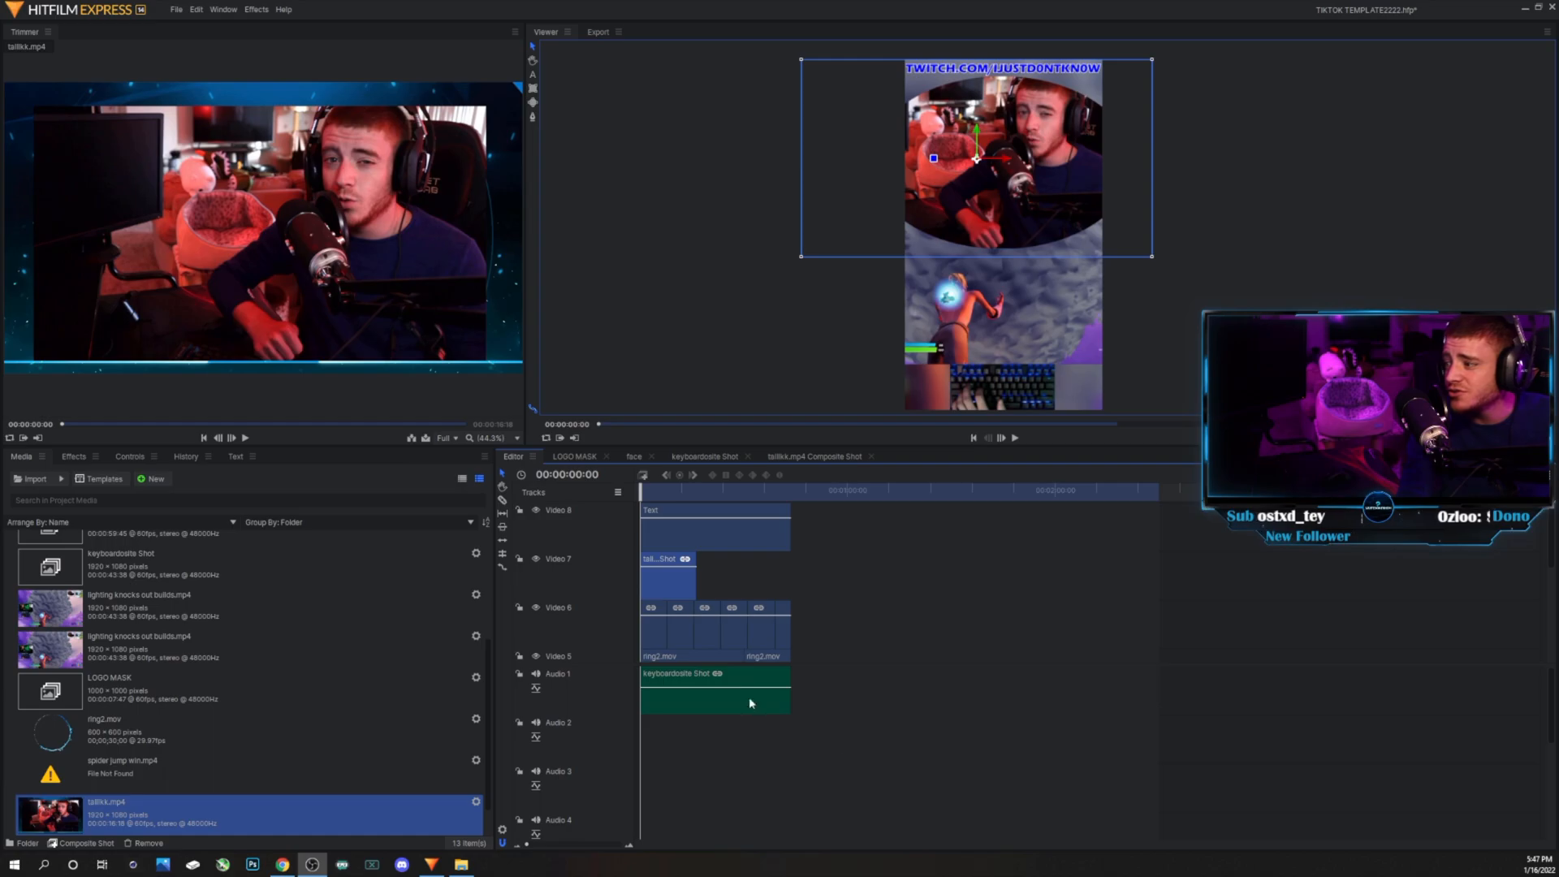
- Slice the logo, ring, keyboard, face and gameplay clips at the point where the talking clip on Video 7 ends
click(502, 501)
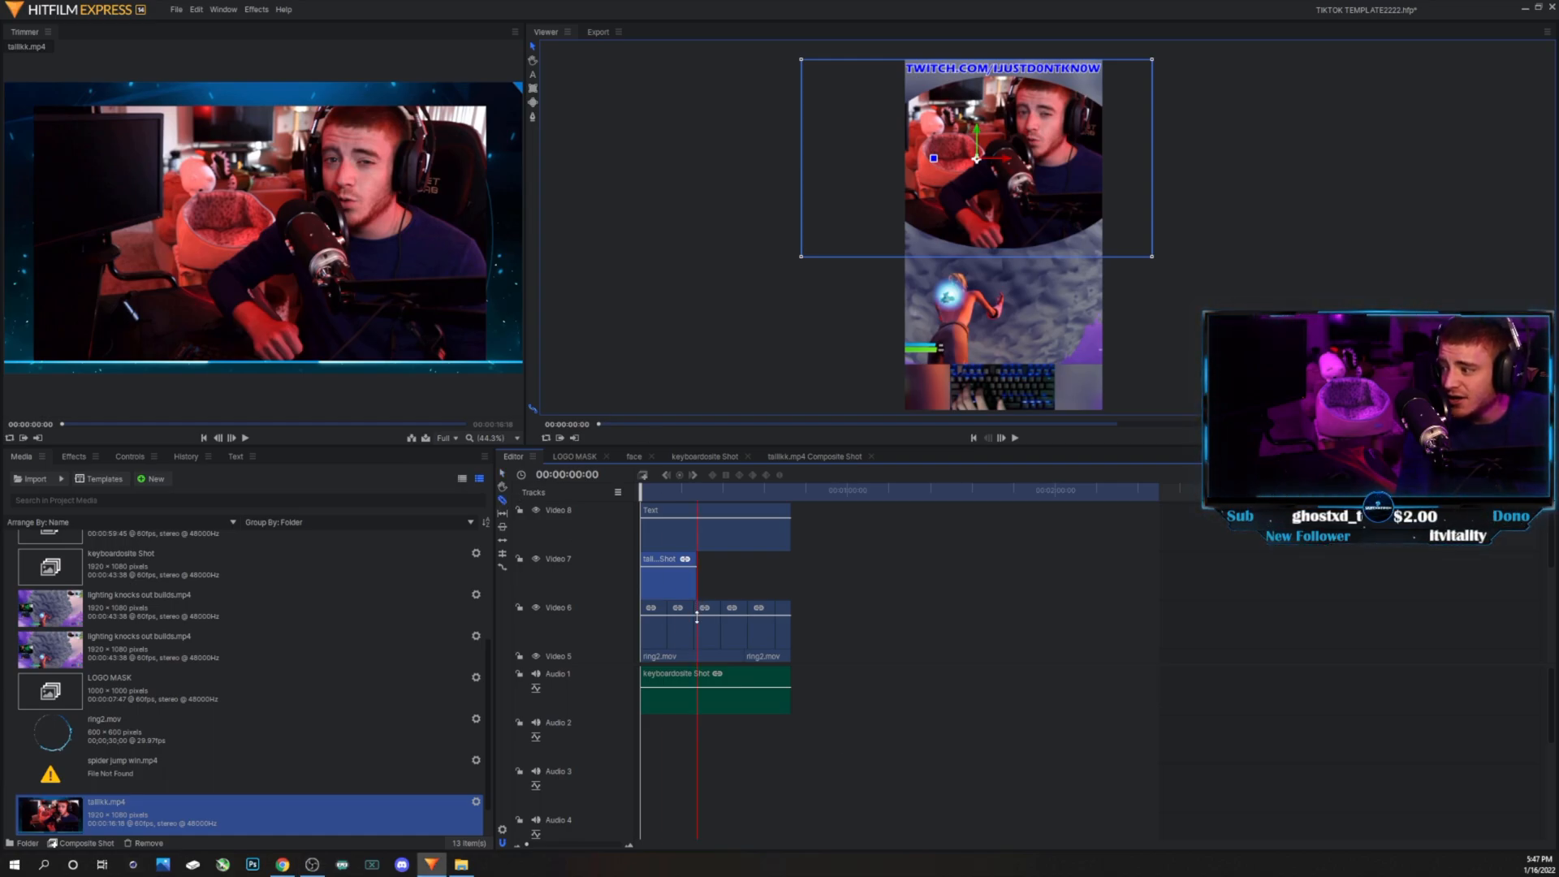
scroll(697, 617, down, 2)
click(697, 575)
click(697, 603)
click(696, 642)
scroll(700, 641, down, 2)
click(698, 646)
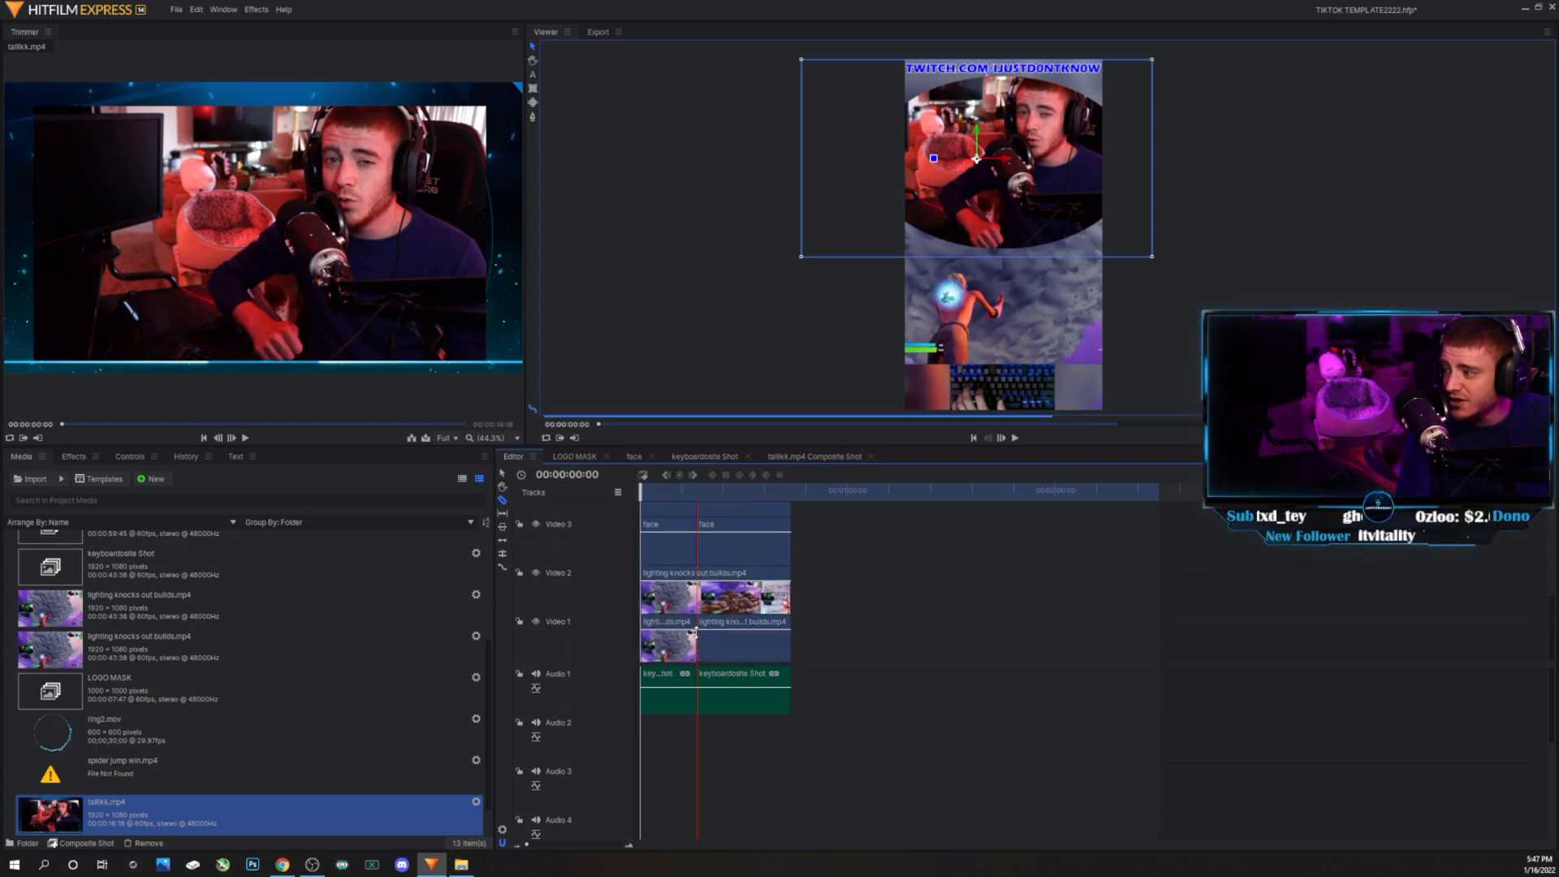
click(699, 598)
scroll(702, 599, up, 4)
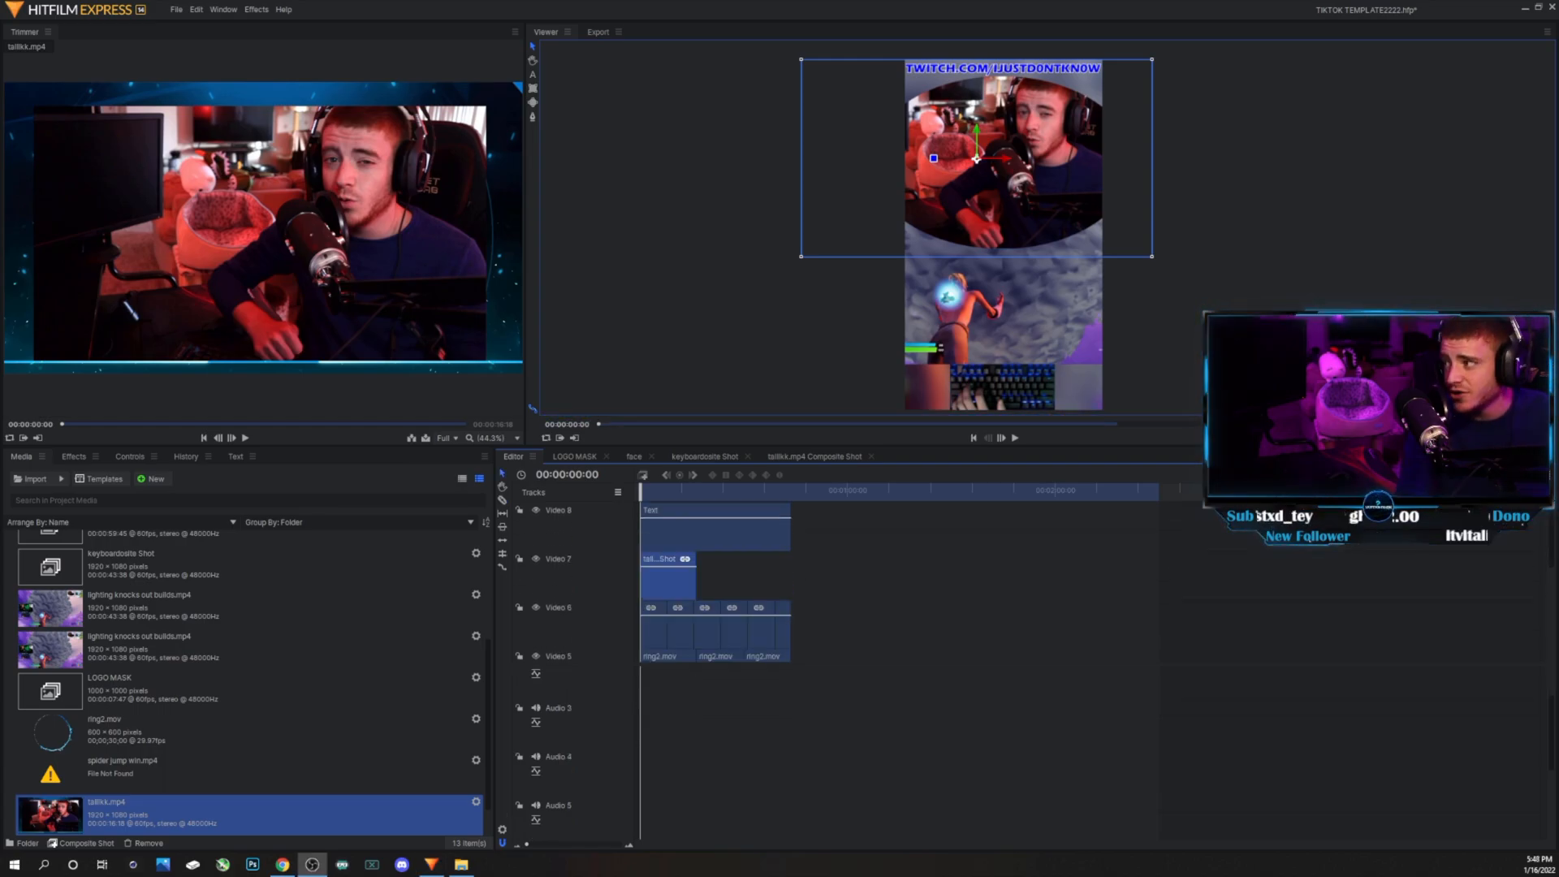
- Play the opening seconds of the edit with the talking clip and stop playback
click(1017, 438)
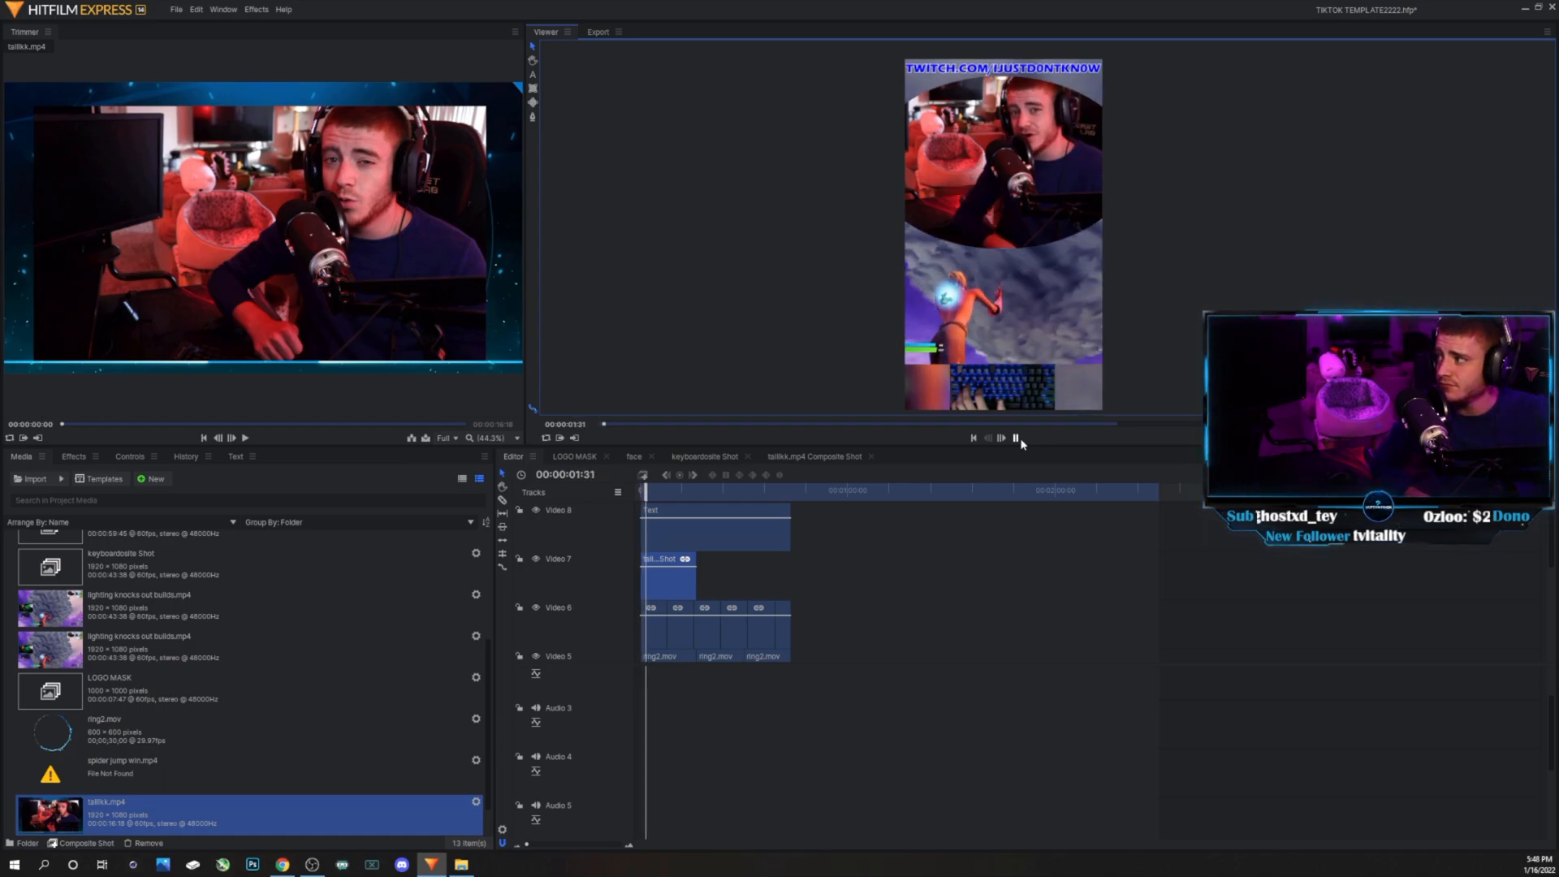
click(1019, 437)
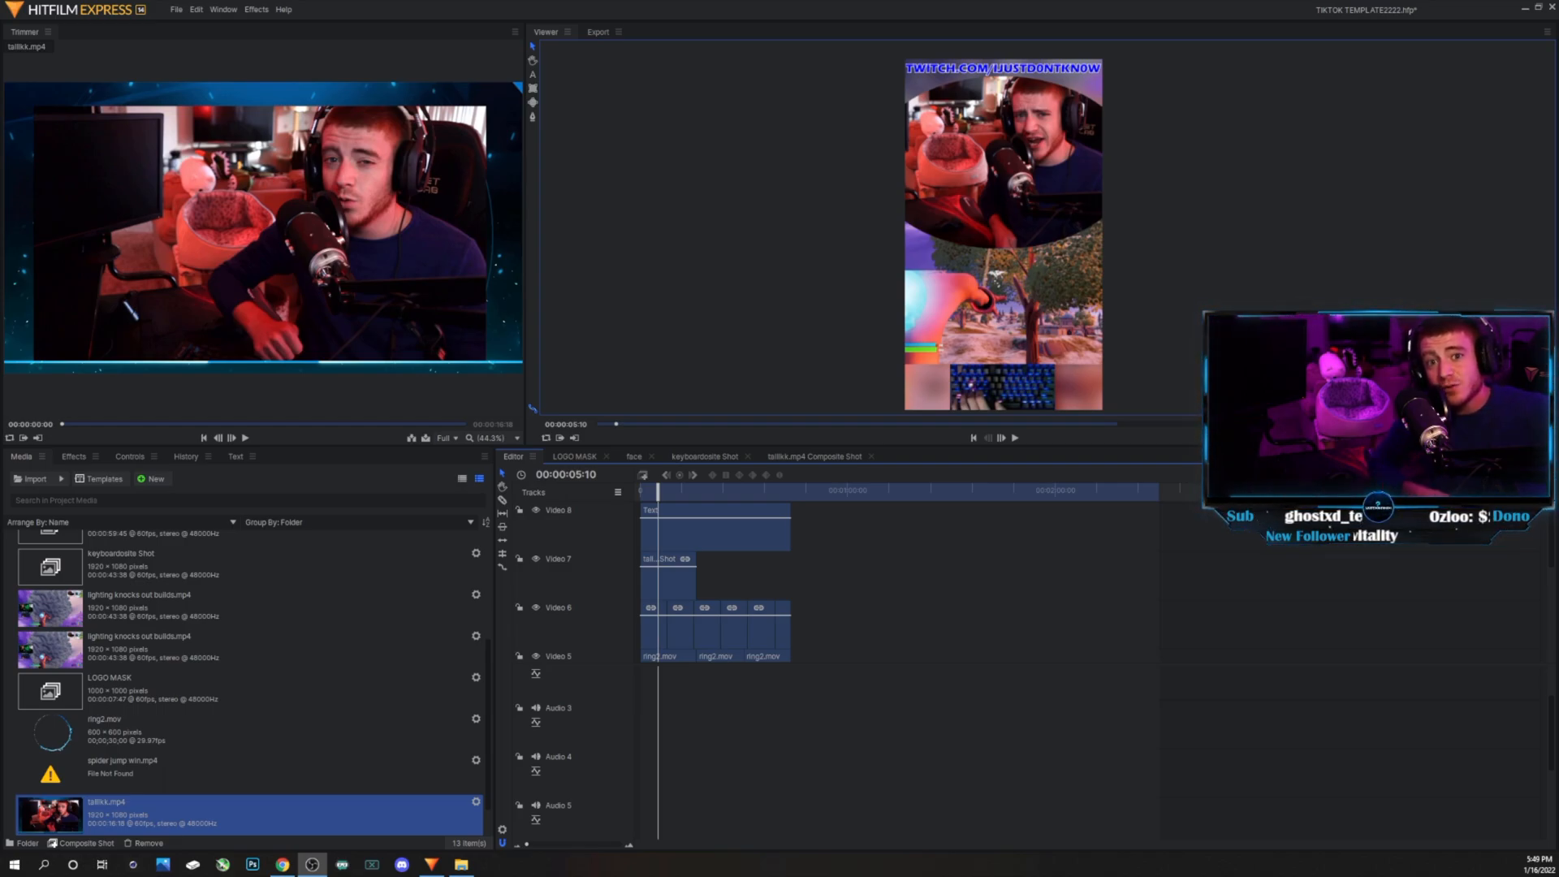
- Switch to the desktop, open completed tiktok.mp4 in the video player, skip ahead to about 0:28 and pause it
key(ctrl+m)
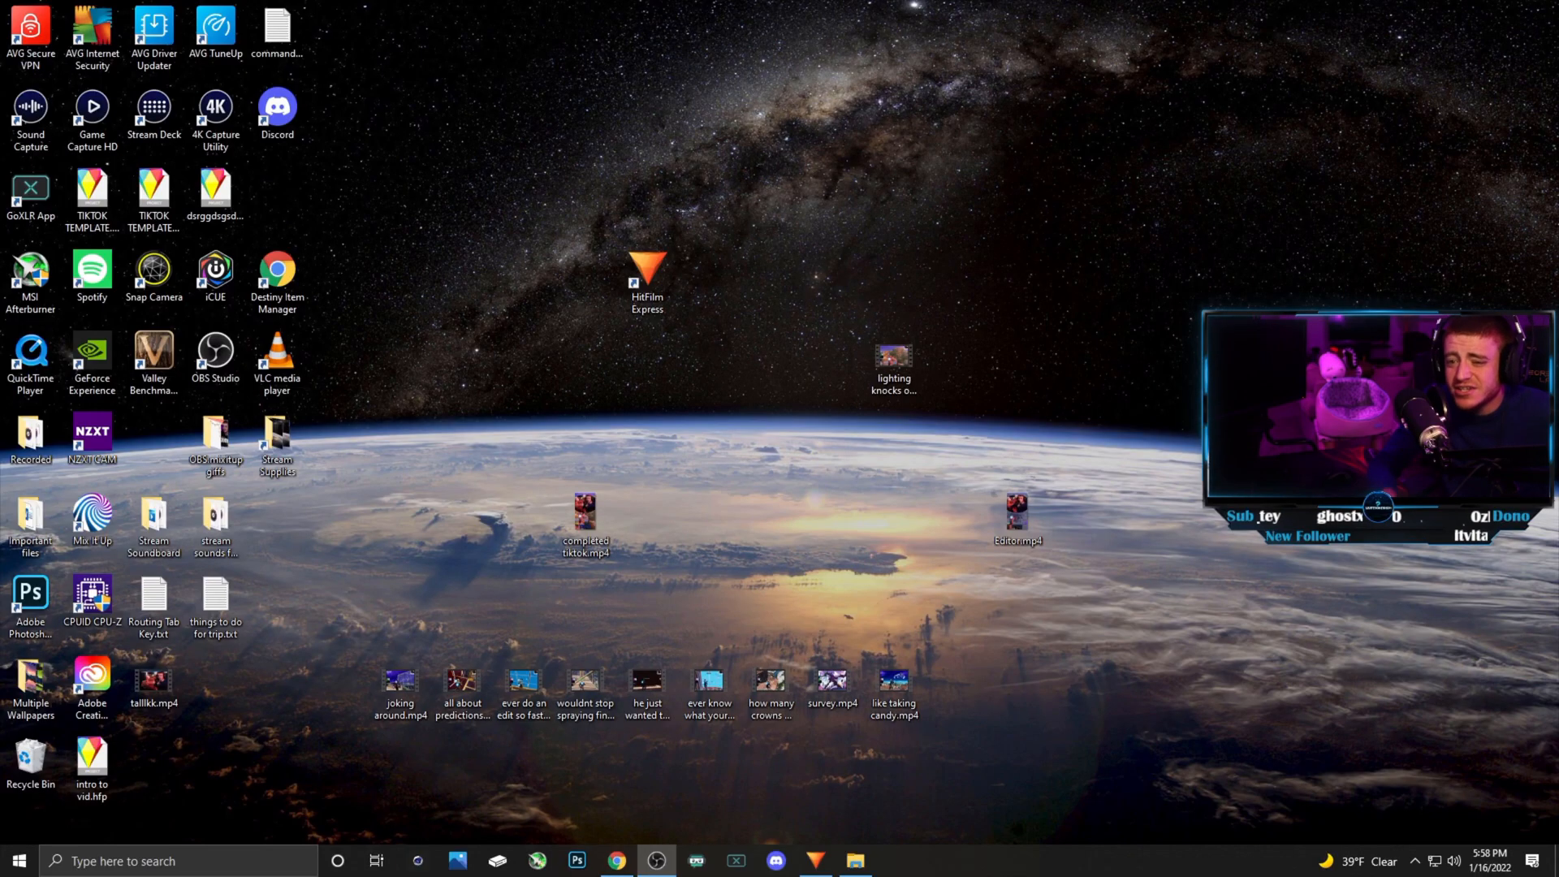
click(570, 507)
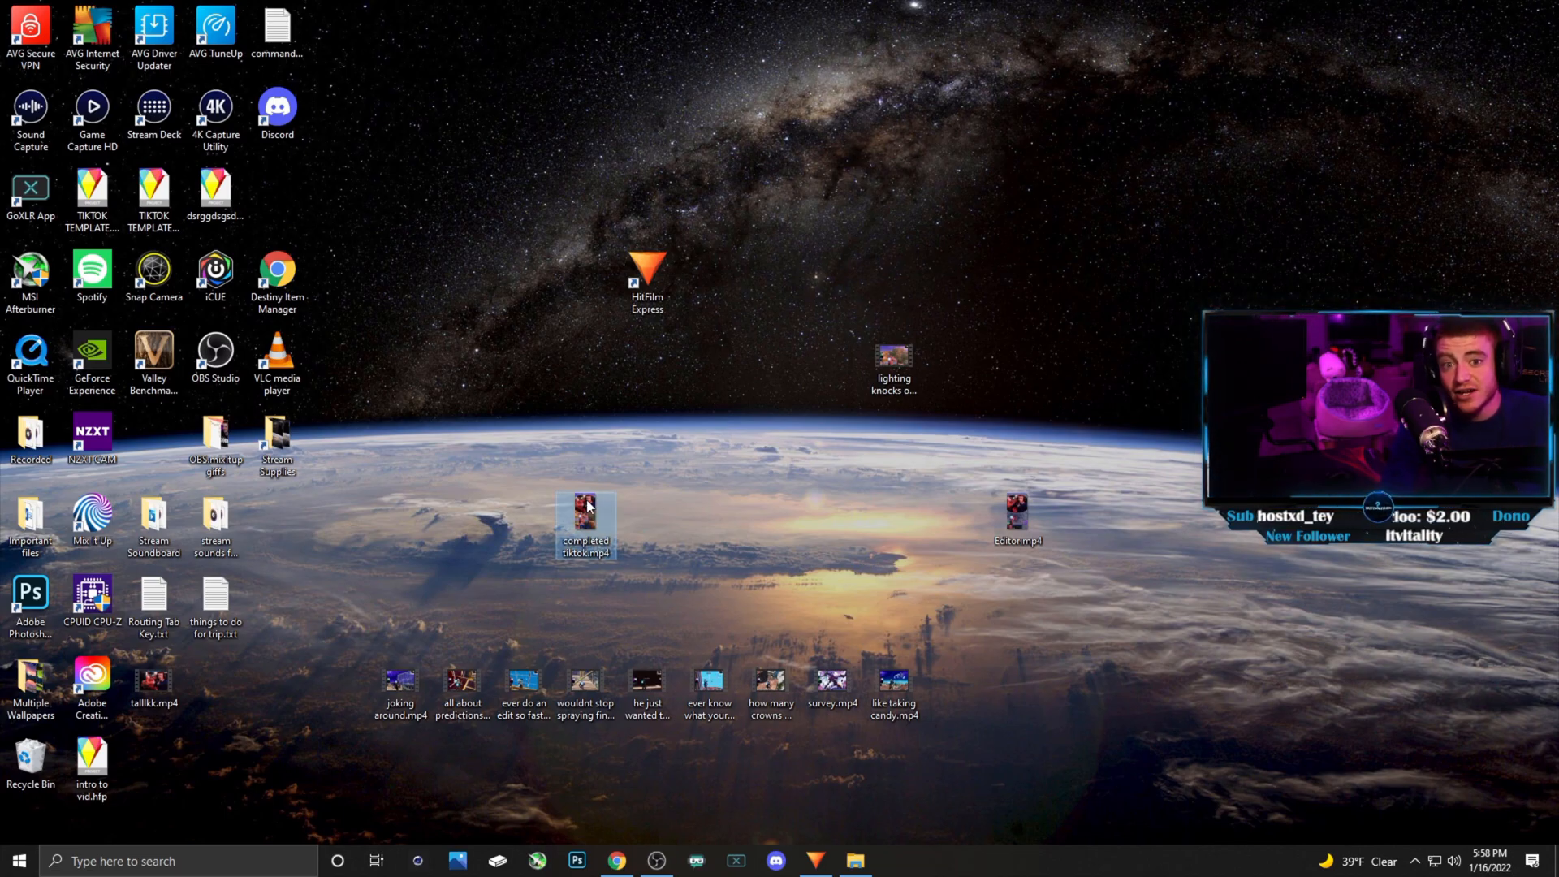
double_click(586, 512)
drag(91, 707, 781, 730)
click(526, 751)
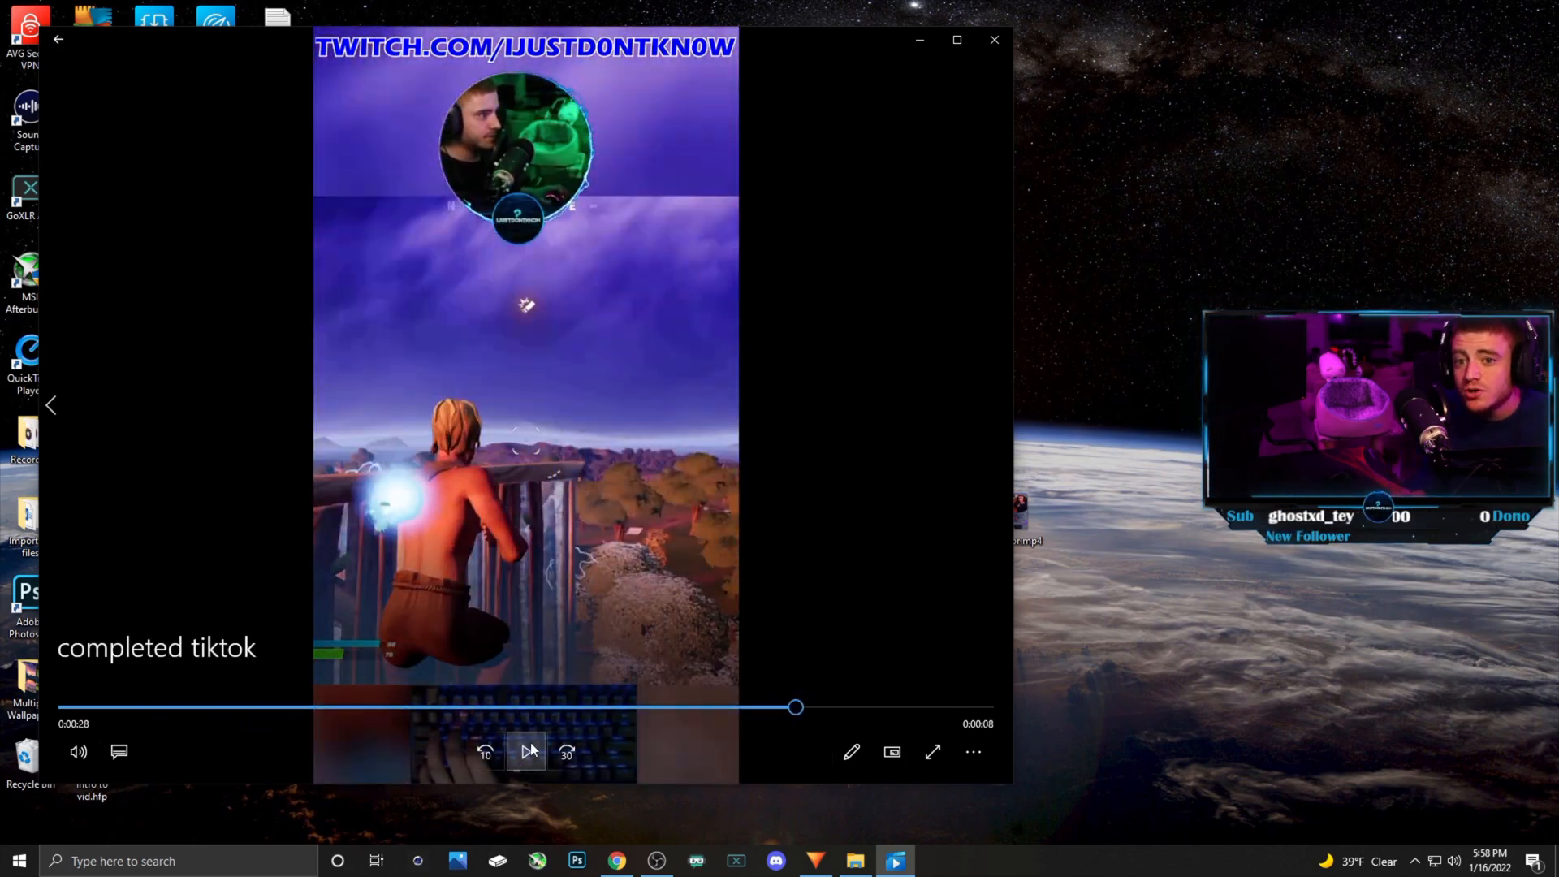